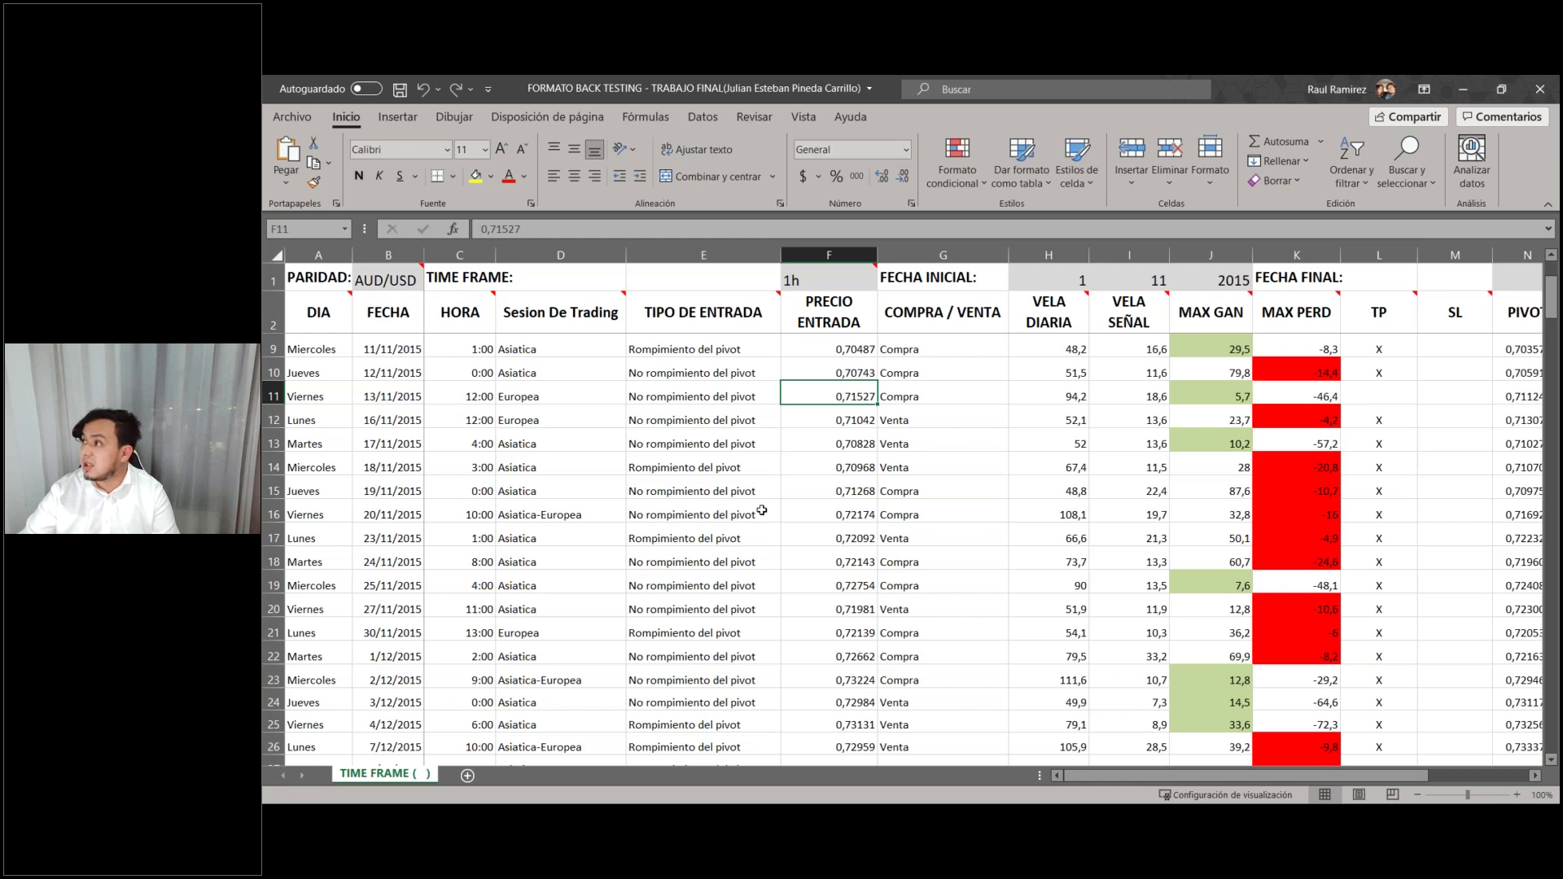
Step: Go to the last row of the continuous block of trade records in the DIA column
{"action": "scroll", "coordinate": [709, 505], "scroll_direction": "up", "scroll_amount": 2}
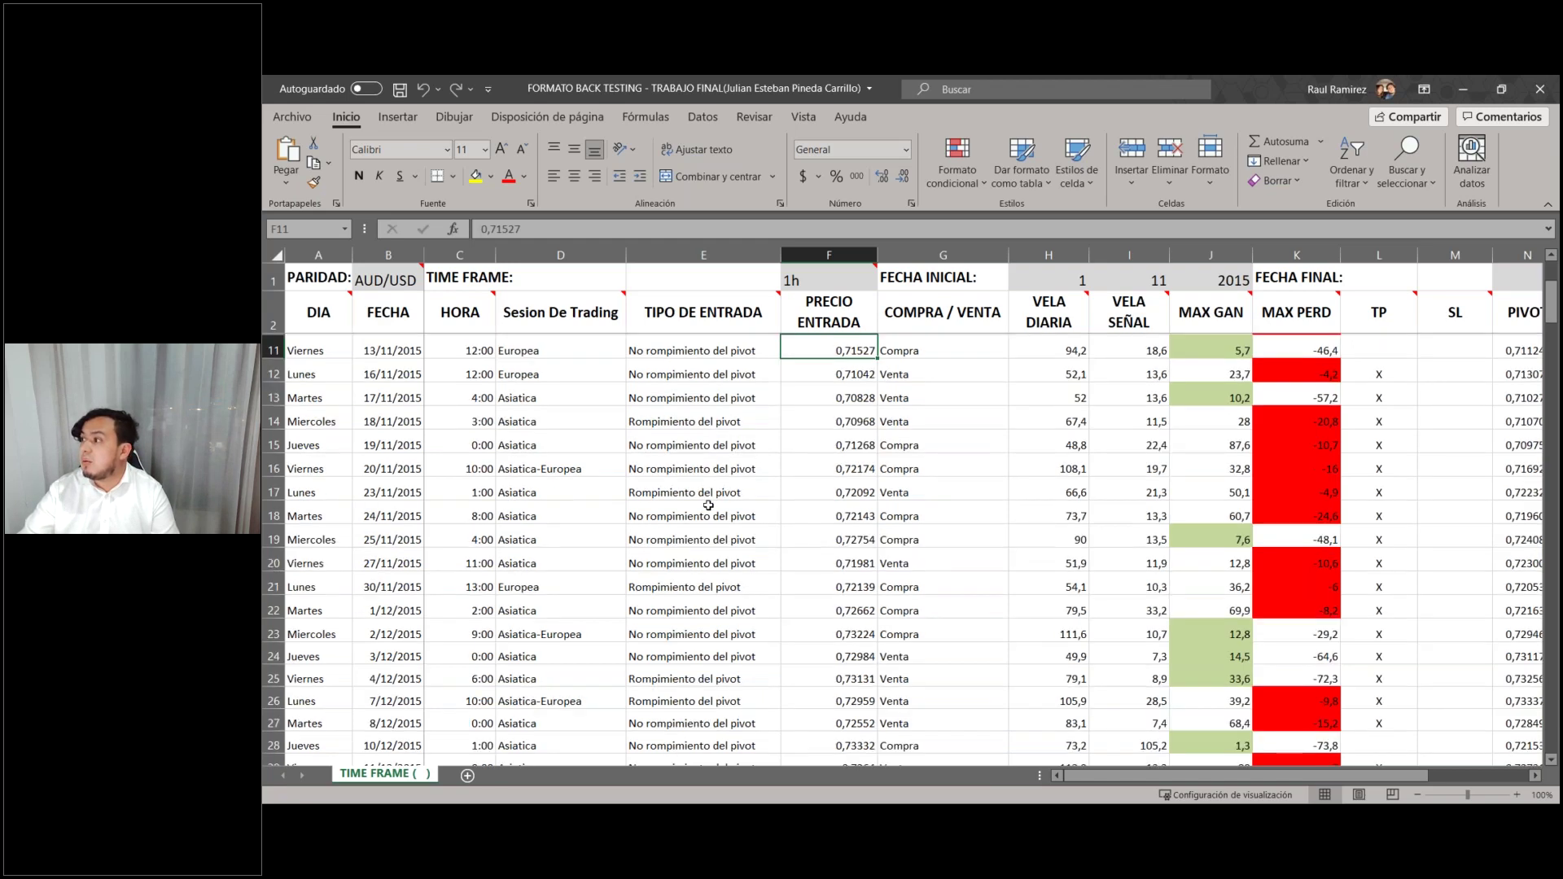
{"action": "left_click", "coordinate": [545, 469]}
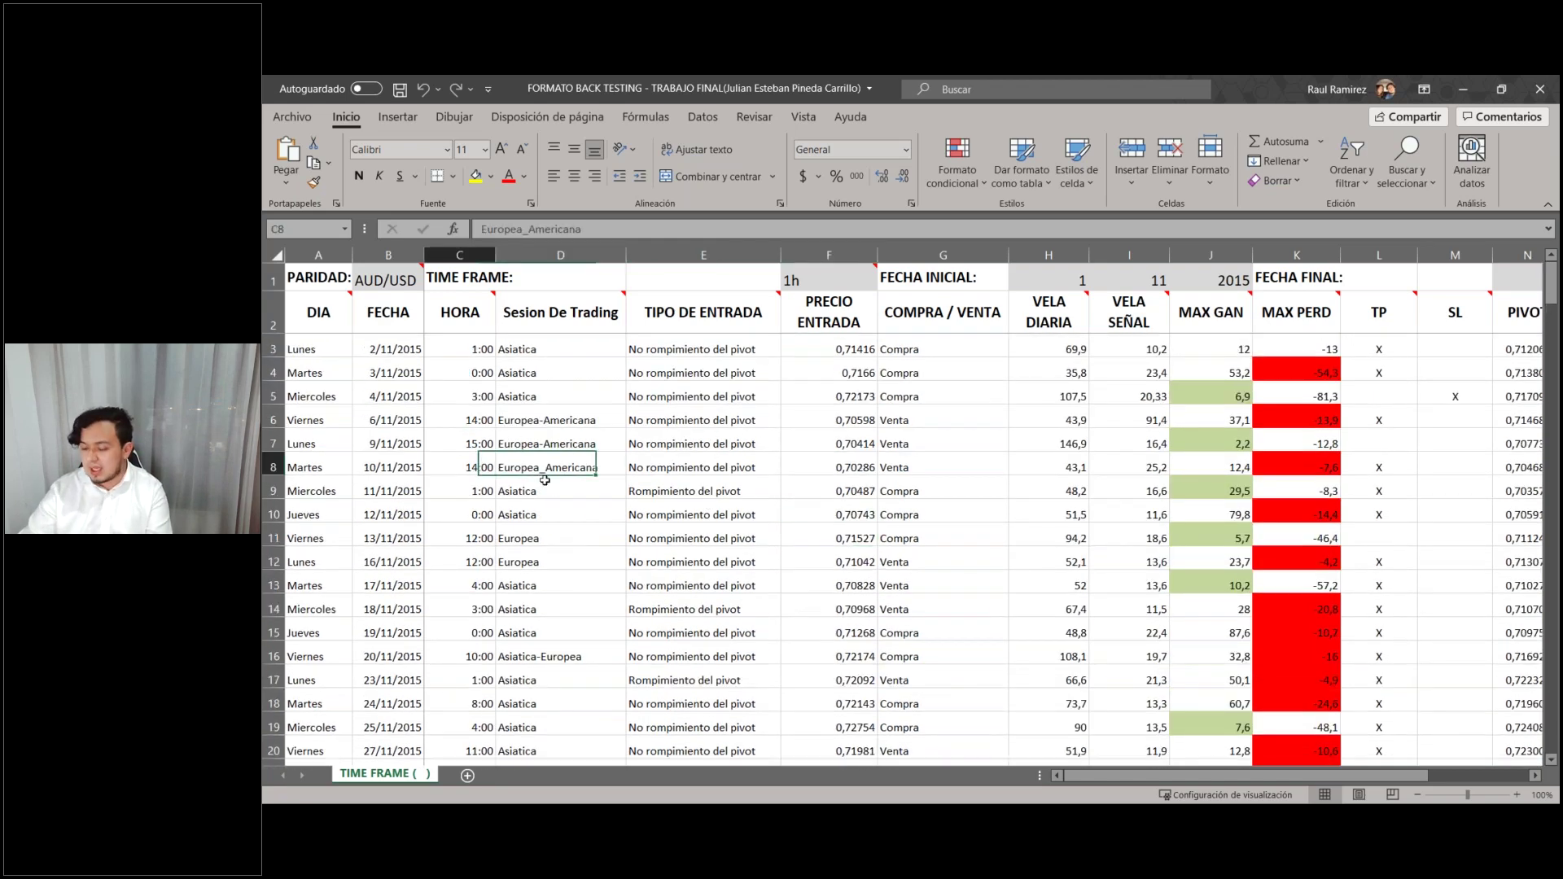
{"action": "key", "text": "ctrl+Left"}
{"action": "key", "text": "ctrl+Down"}
{"action": "scroll", "coordinate": [545, 480], "scroll_direction": "down", "scroll_amount": 1}
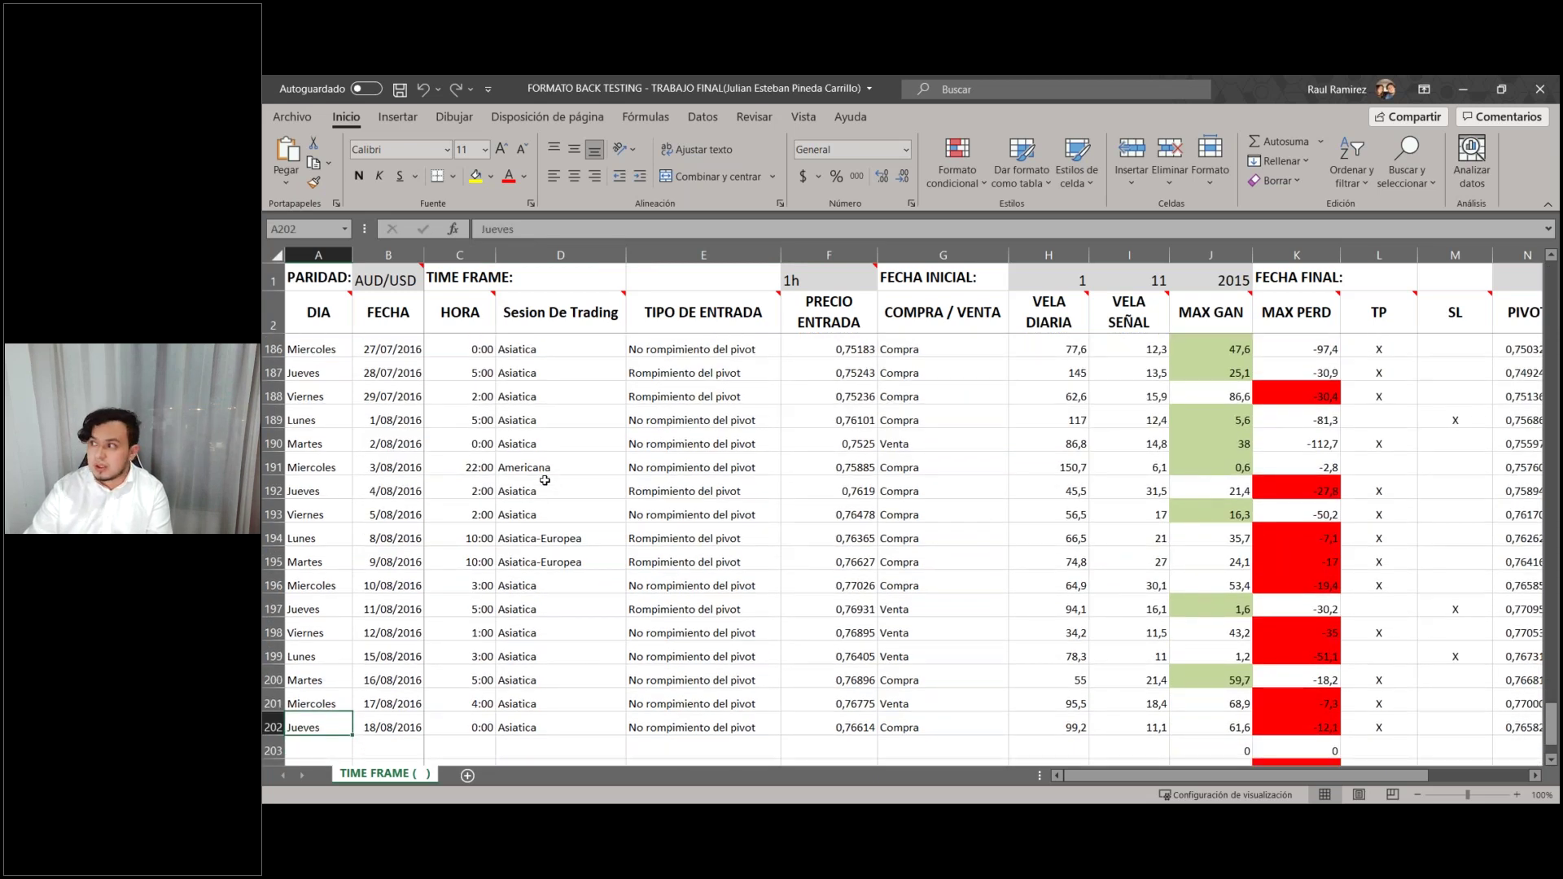
Step: Examine the 18/08/2016 trade record column by column, across to the maximum gain and loss prices
{"action": "key", "text": "Right"}
{"action": "key", "text": "Right"}
{"action": "key", "text": "Right"}
{"action": "key", "text": "Right"}
{"action": "key", "text": "Right"}
{"action": "key", "text": "Right"}
{"action": "key", "text": "Right"}
{"action": "key", "text": "Right"}
{"action": "key", "text": "Right"}
{"action": "key", "text": "Right"}
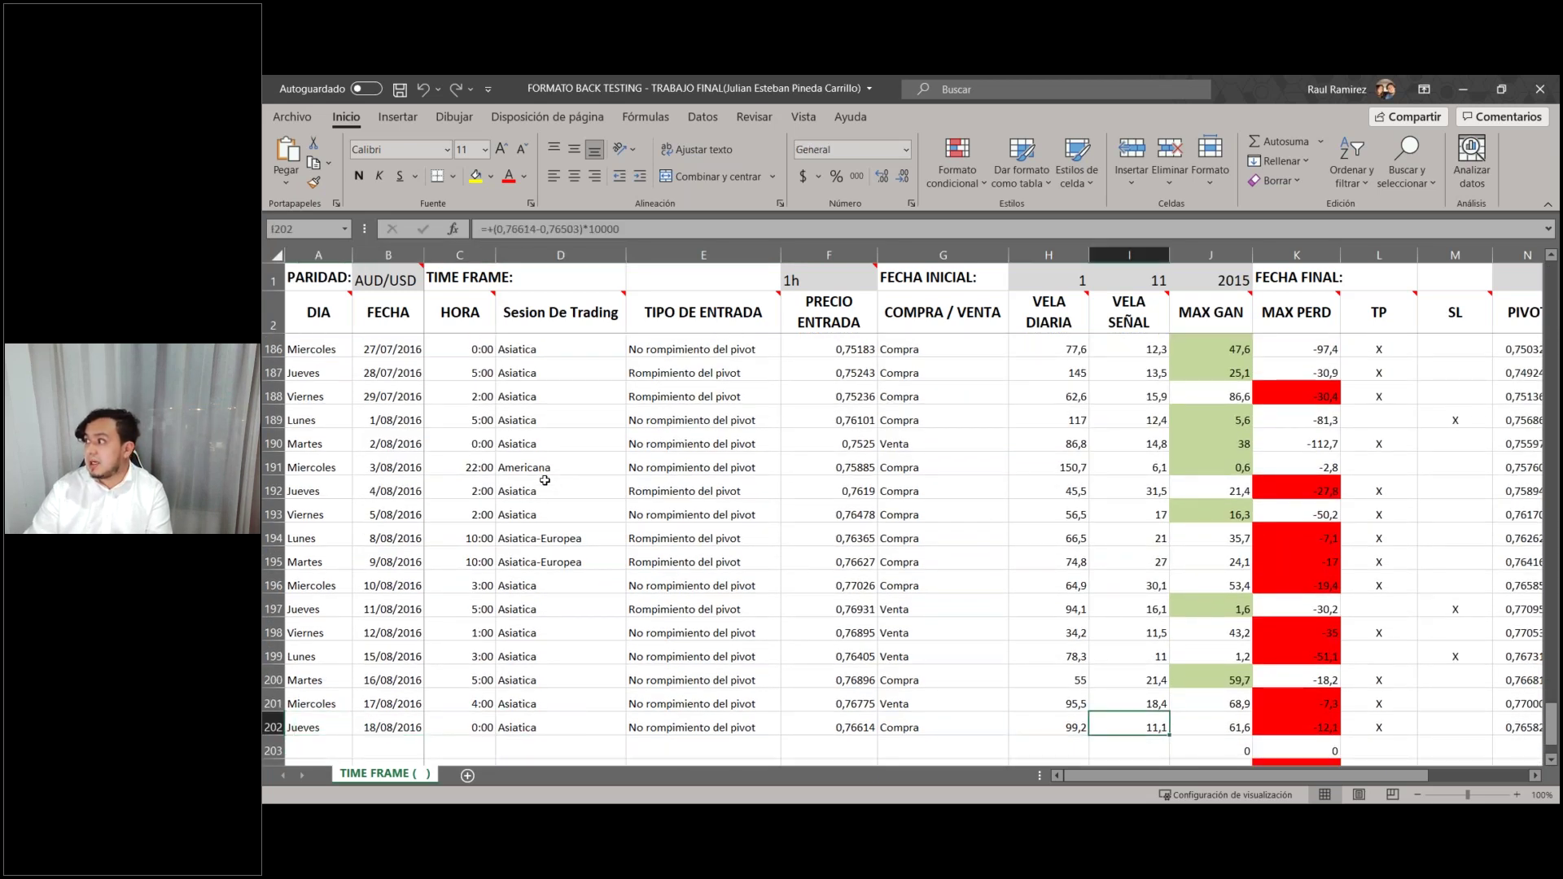
{"action": "key", "text": "Right"}
{"action": "key", "text": "Right"}
{"action": "key", "text": "Right"}
{"action": "key", "text": "Right"}
{"action": "key", "text": "Right"}
{"action": "key", "text": "Left"}
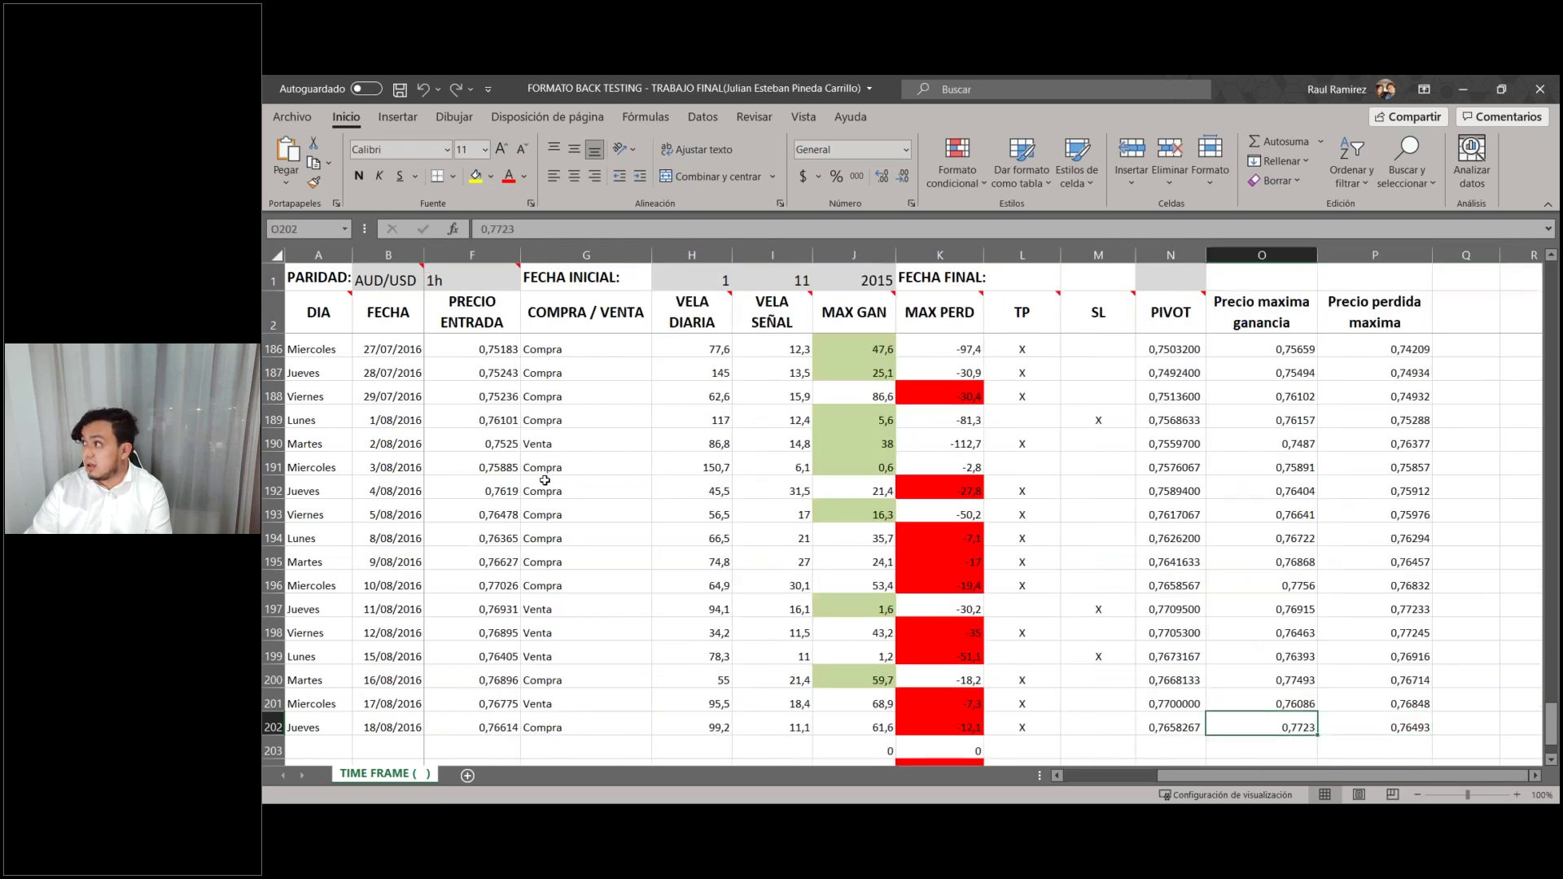
Step: Return to the DIA cell of the first trade record in the table
{"action": "key", "text": "Left"}
{"action": "key", "text": "Left"}
{"action": "key", "text": "Left"}
{"action": "key", "text": "Left"}
{"action": "key", "text": "Left"}
{"action": "key", "text": "Left"}
{"action": "key", "text": "Left"}
{"action": "key", "text": "Left"}
{"action": "key", "text": "Left"}
{"action": "key", "text": "Left"}
{"action": "key", "text": "Left"}
{"action": "key", "text": "Left"}
{"action": "key", "text": "Left"}
{"action": "key", "text": "ctrl+Up"}
{"action": "key", "text": "Down"}
{"action": "key", "text": "Down"}
{"action": "key", "text": "Up"}
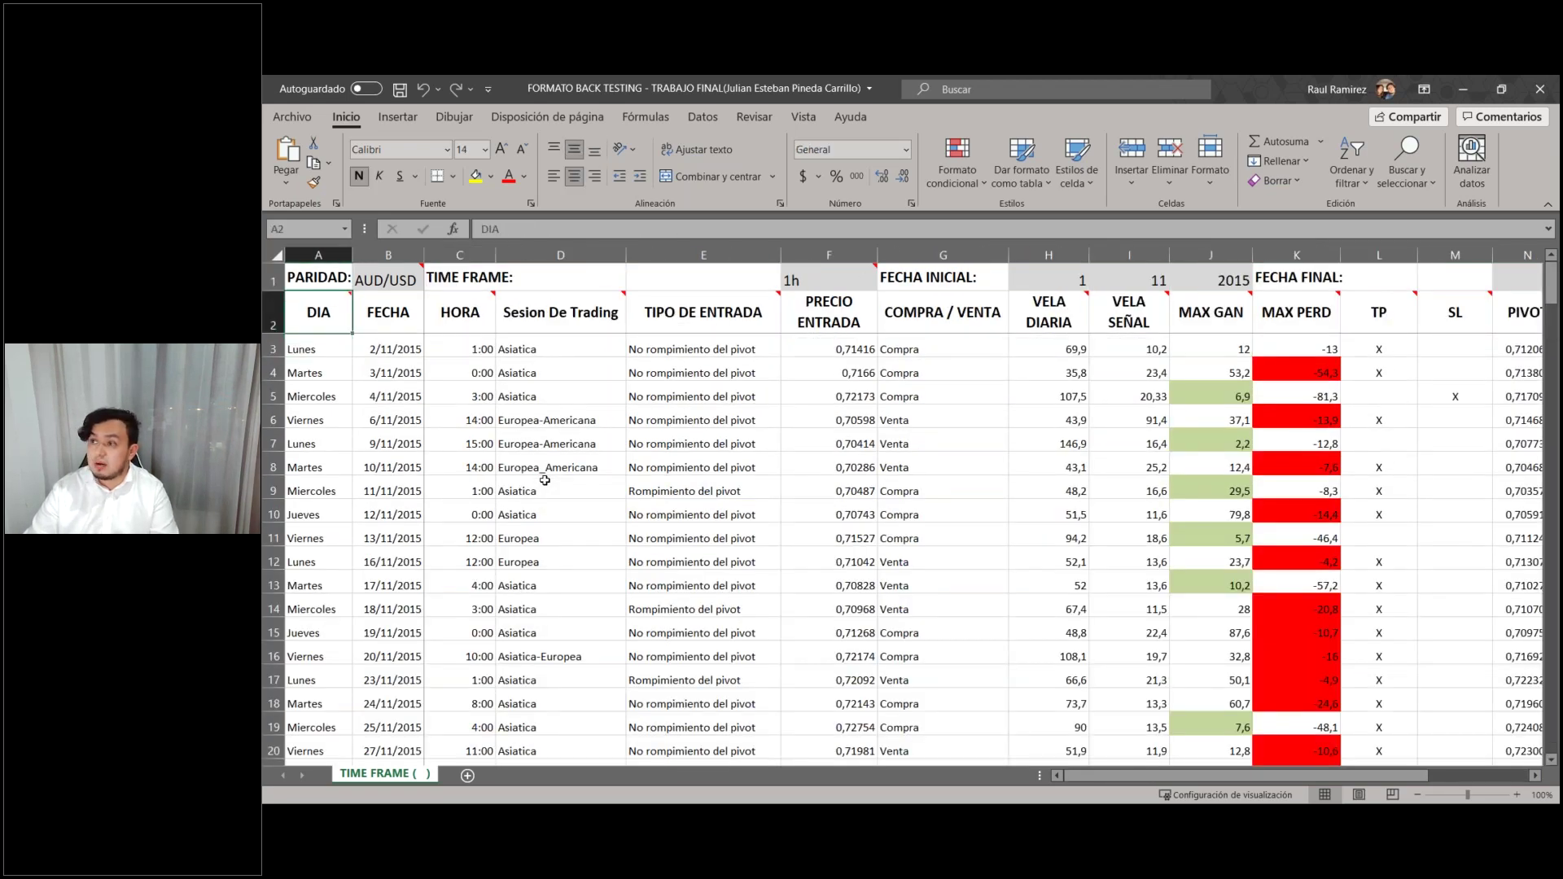
{"action": "key", "text": "Down"}
Step: Review the first trade's HORA, Sesion De Trading and TIPO DE ENTRADA entries
{"action": "key", "text": "Right"}
{"action": "key", "text": "Right"}
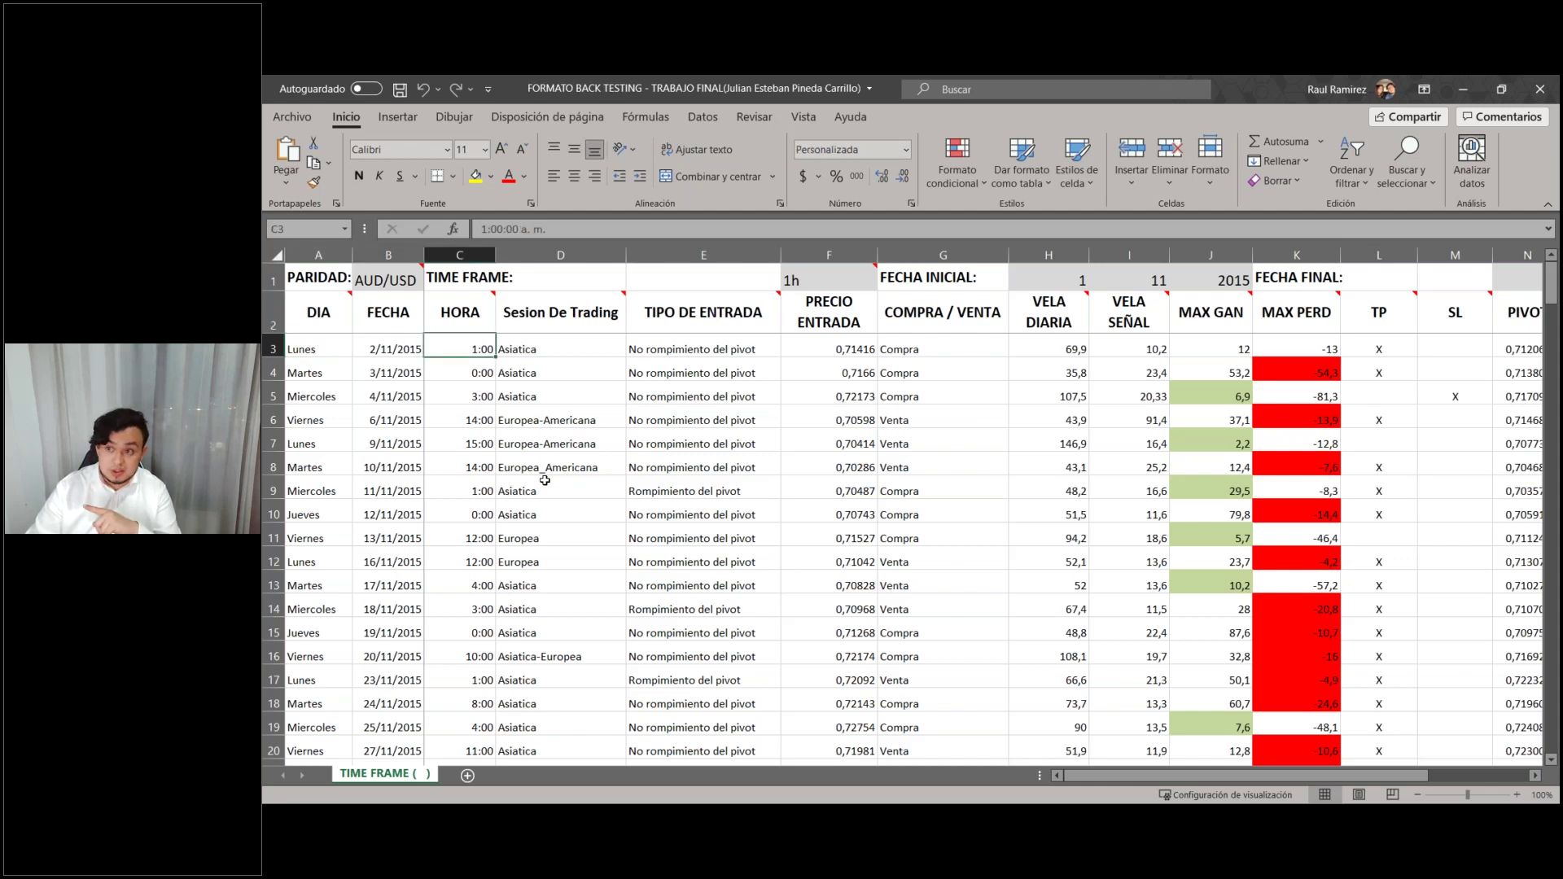
{"action": "key", "text": "Right"}
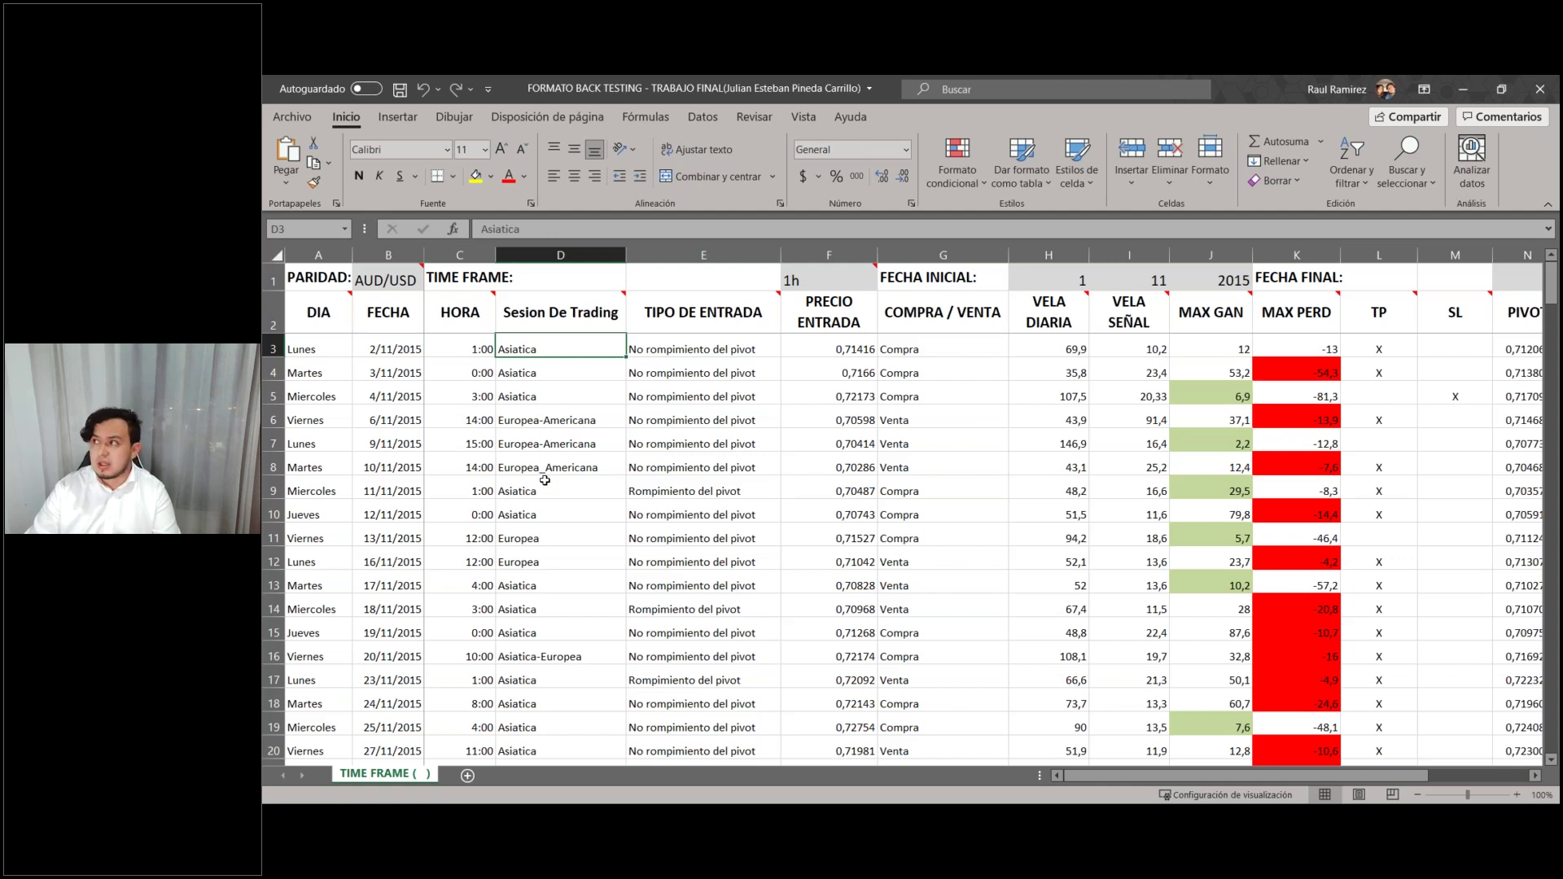
{"action": "key", "text": "Right"}
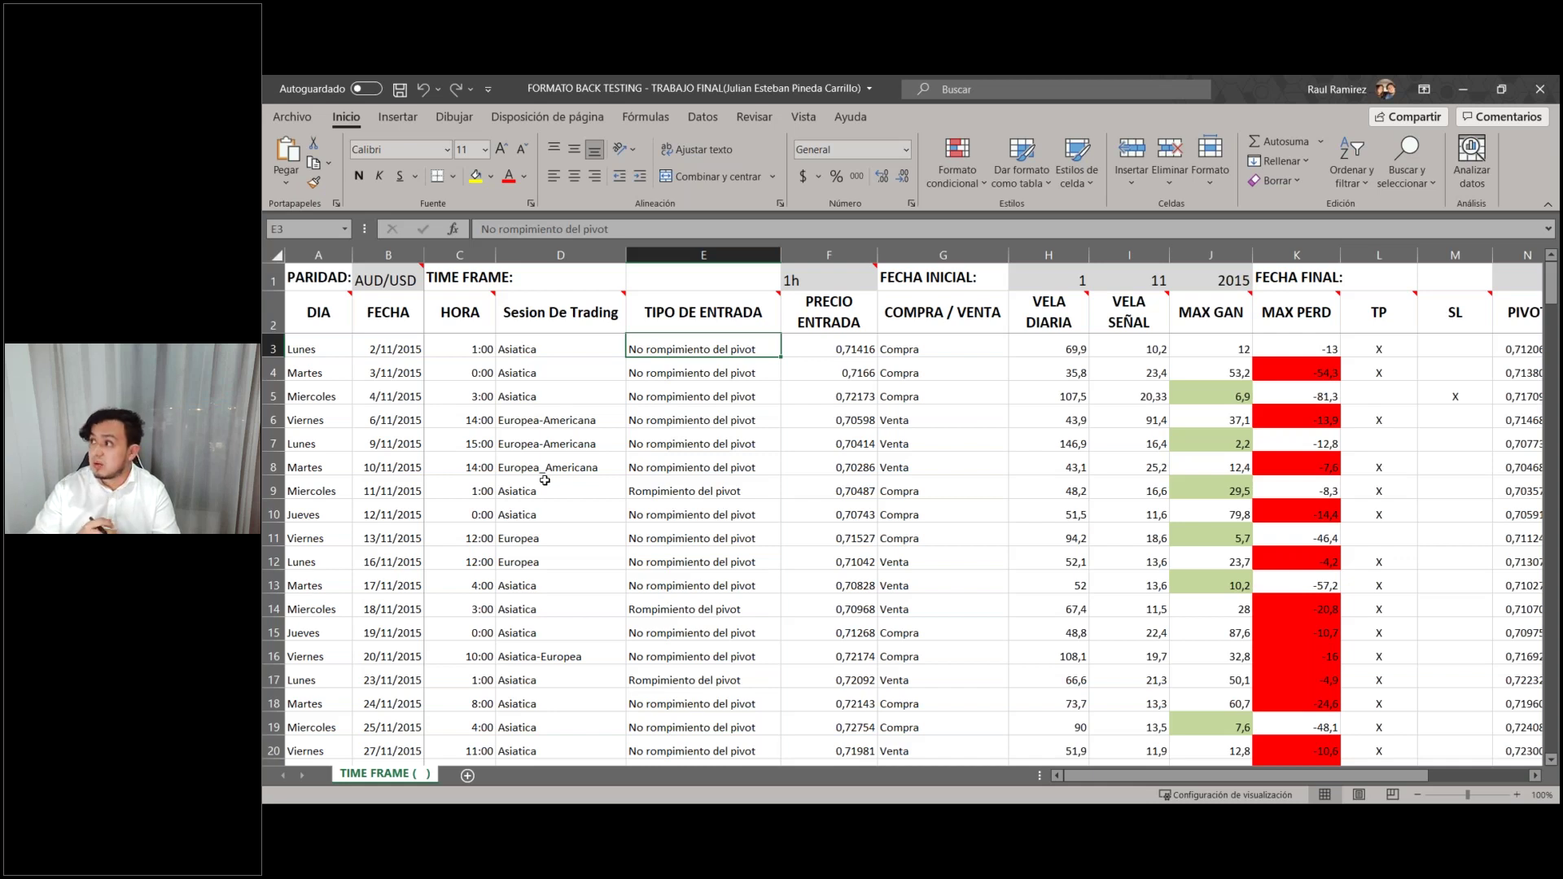
Step: Examine the TIPO DE ENTRADA entries of the first trades, down to the 11/11/2015 record
{"action": "key", "text": "Down"}
{"action": "key", "text": "Down"}
{"action": "key", "text": "Down"}
{"action": "key", "text": "Down"}
{"action": "key", "text": "Down"}
{"action": "key", "text": "Down"}
{"action": "key", "text": "Down"}
{"action": "key", "text": "Down"}
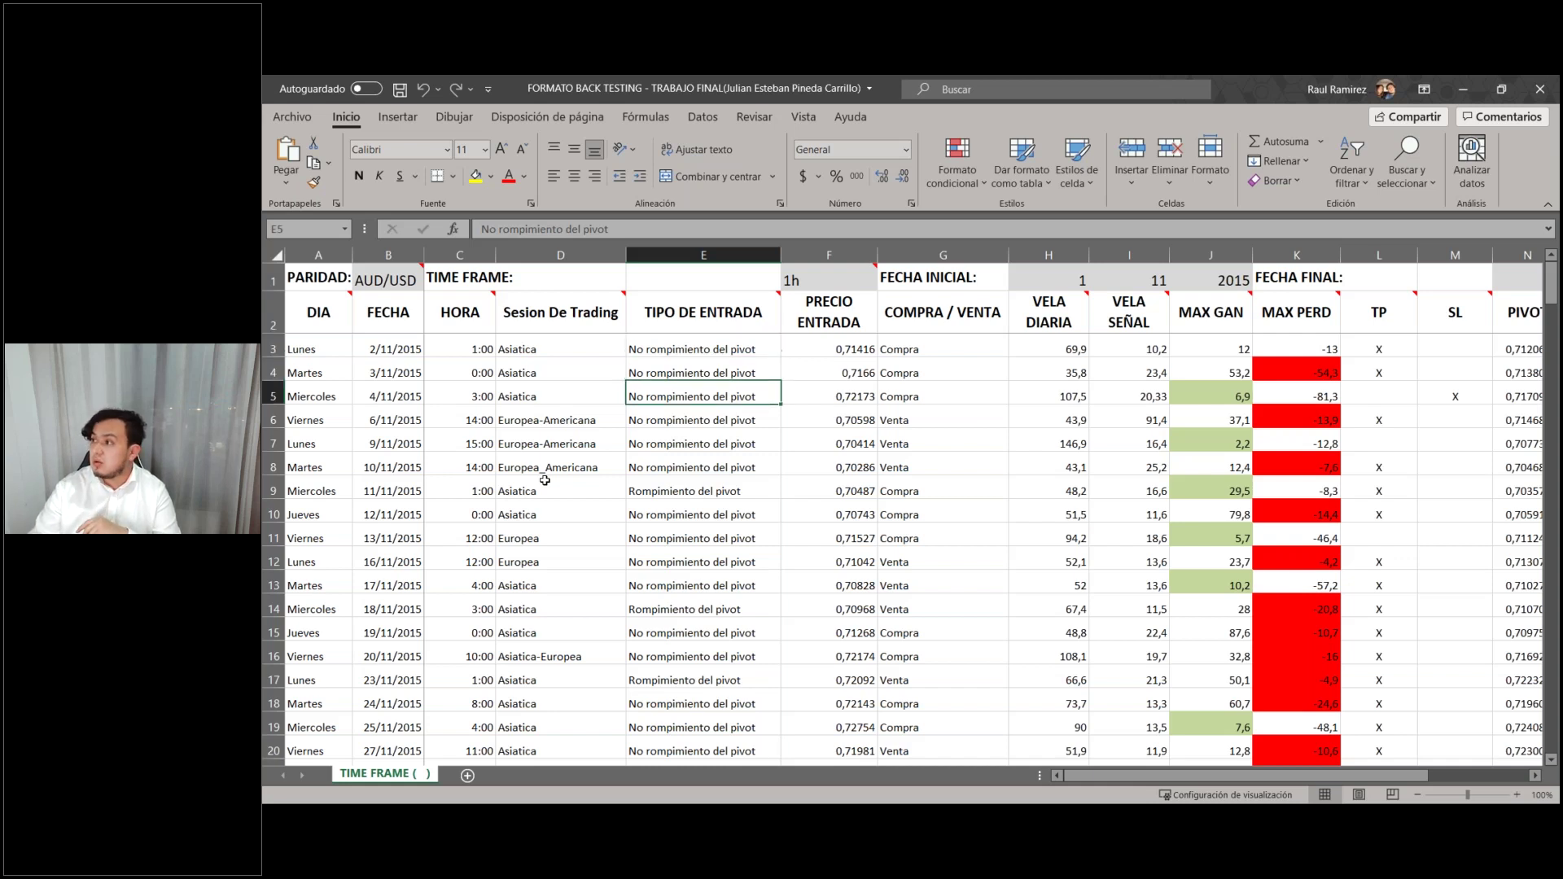
{"action": "key", "text": "Up"}
{"action": "key", "text": "Up"}
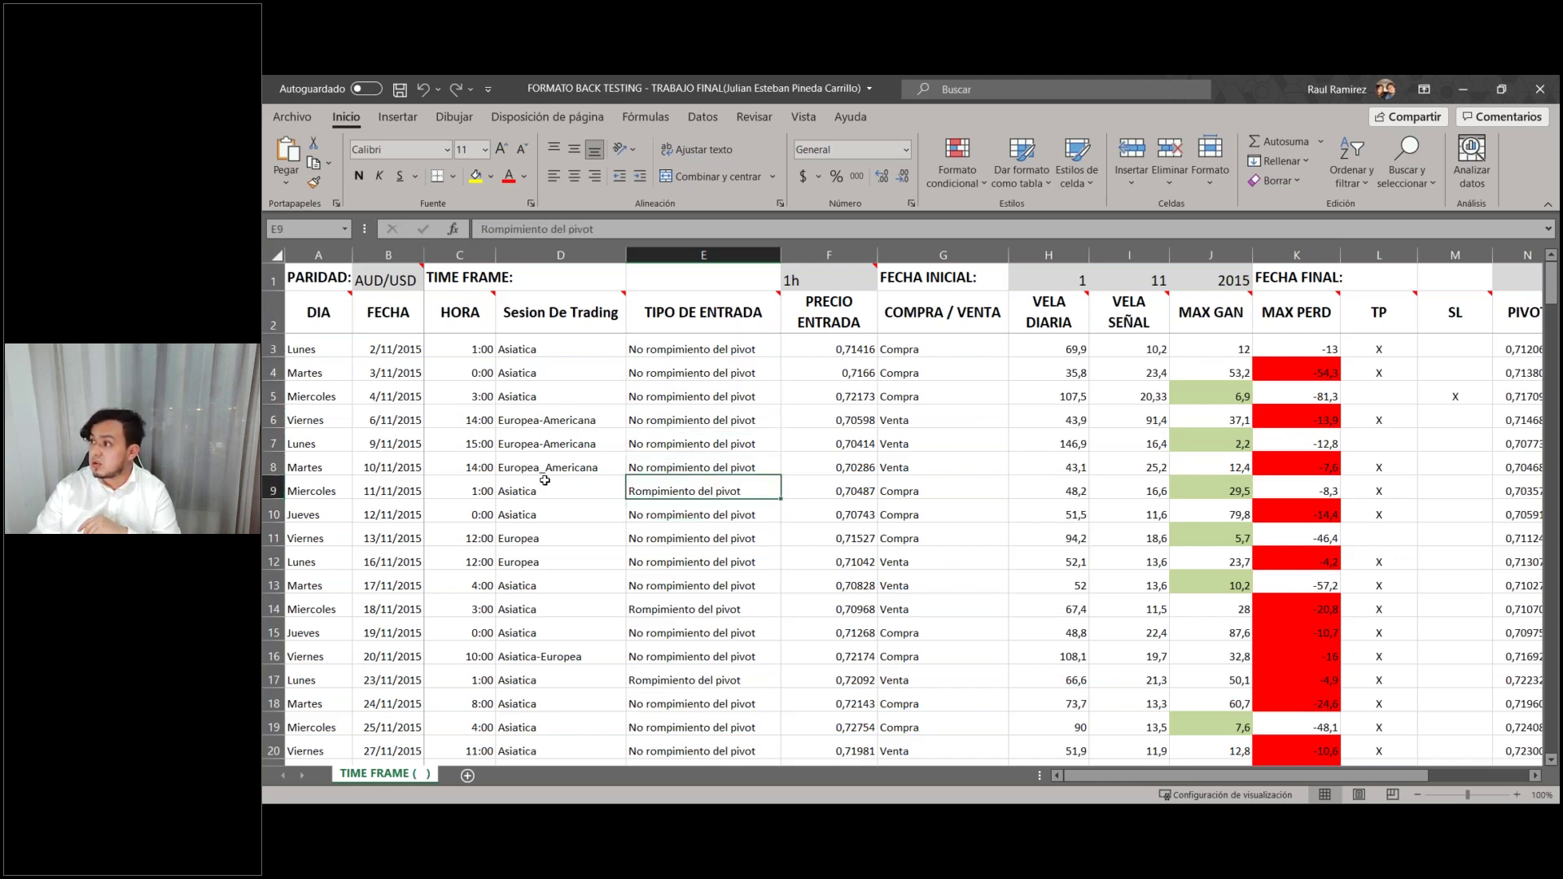
Step: Check the 11/11/2015 trade from PRECIO ENTRADA to VELA DIARIA, ending on its entry price
{"action": "key", "text": "Right"}
{"action": "key", "text": "Right"}
{"action": "key", "text": "Right"}
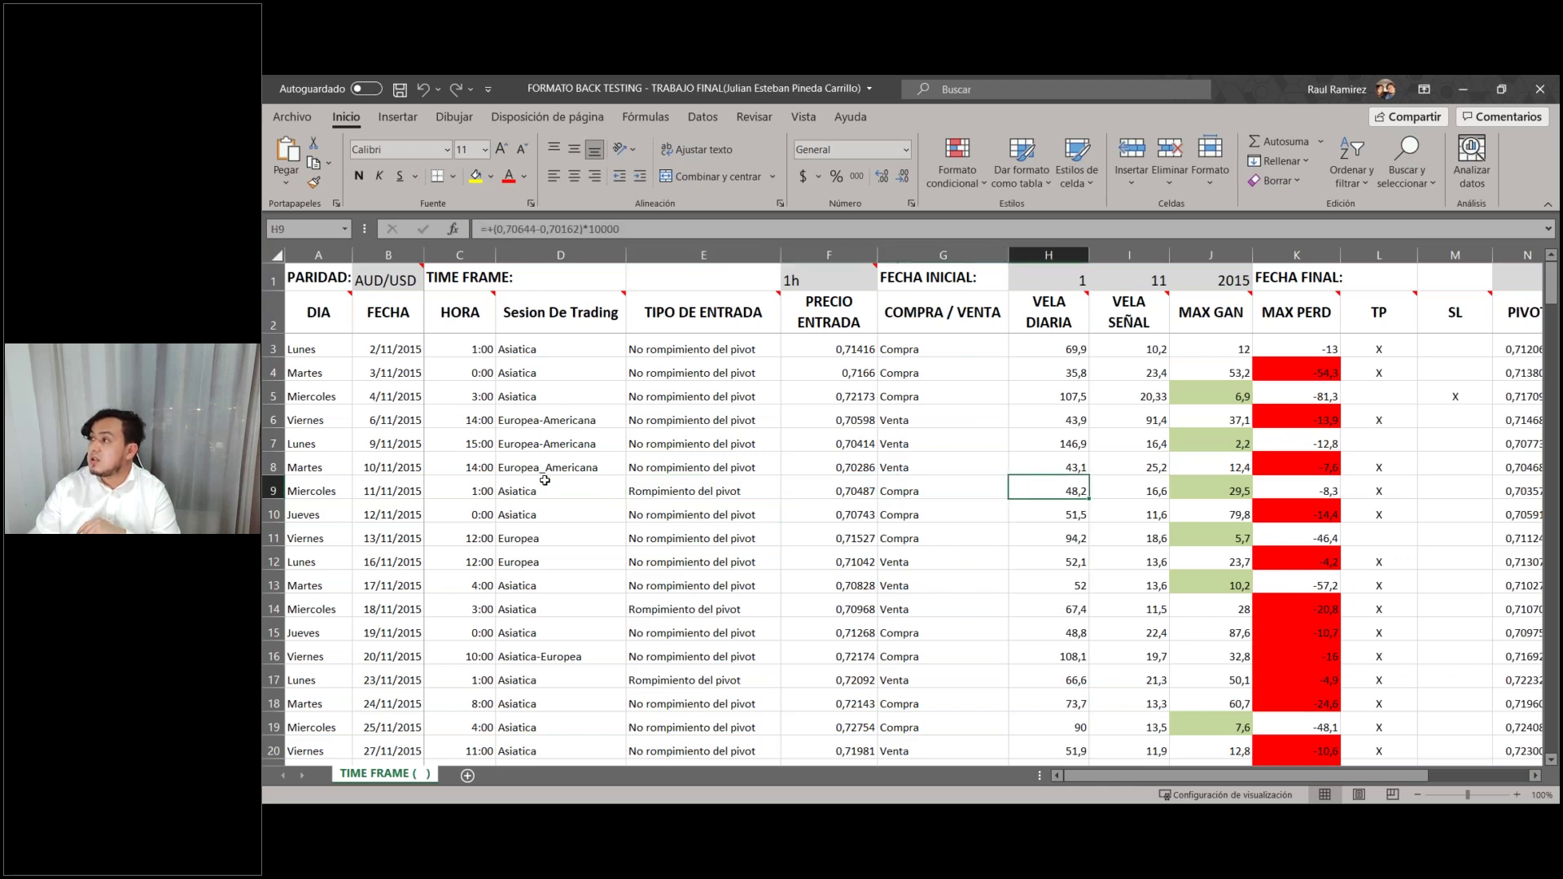
{"action": "key", "text": "Left"}
{"action": "key", "text": "Left"}
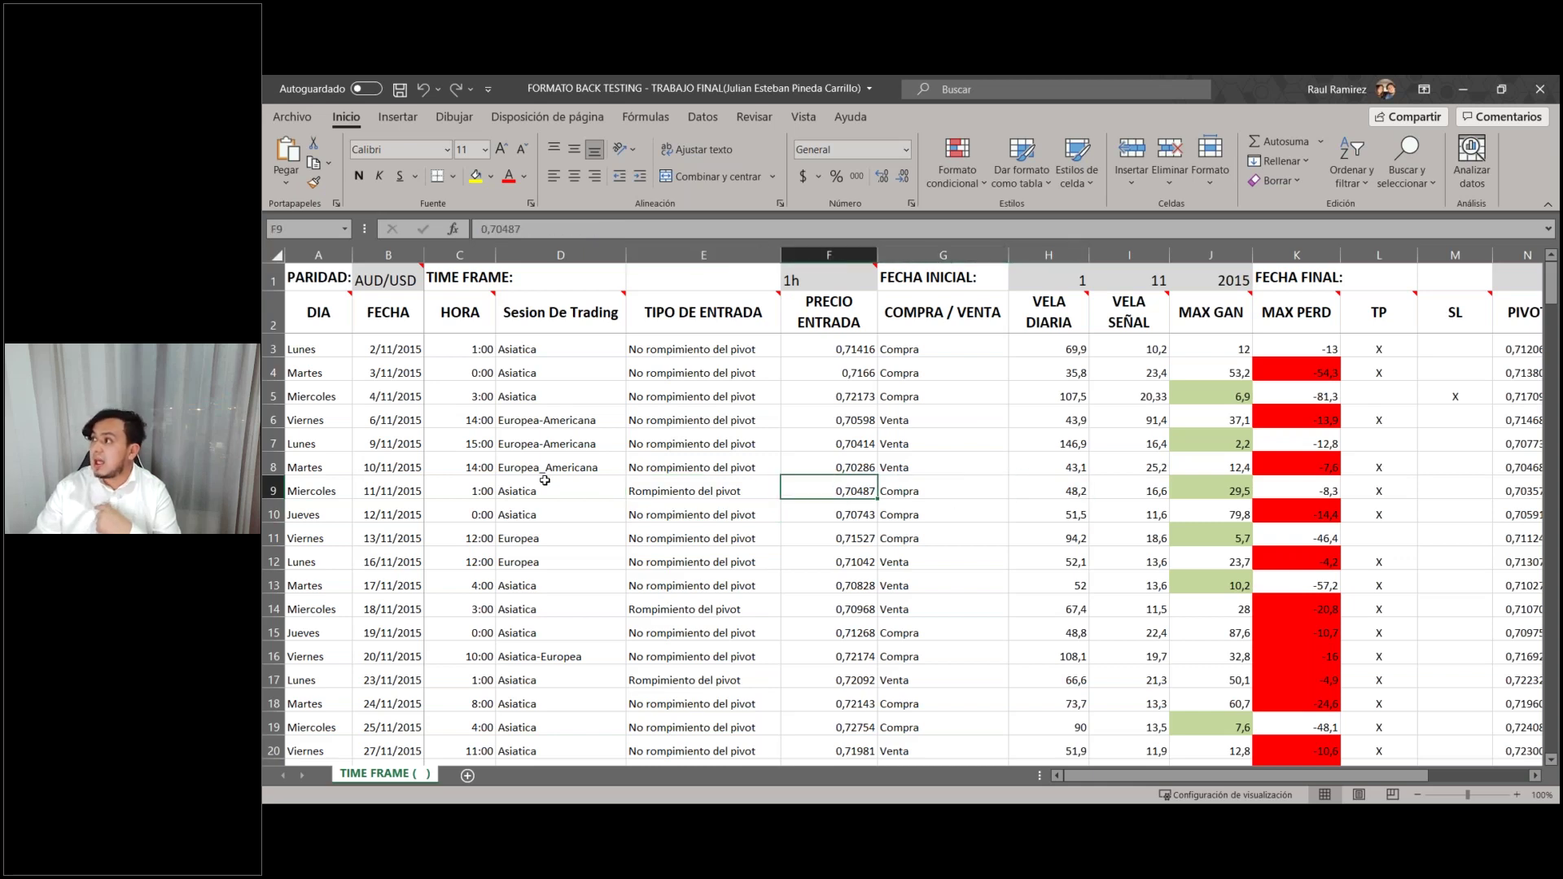
Step: Check the currency pair in the PARIDAD field and the COMPRA / VENTA entries of the first trades
{"action": "left_click", "coordinate": [403, 278]}
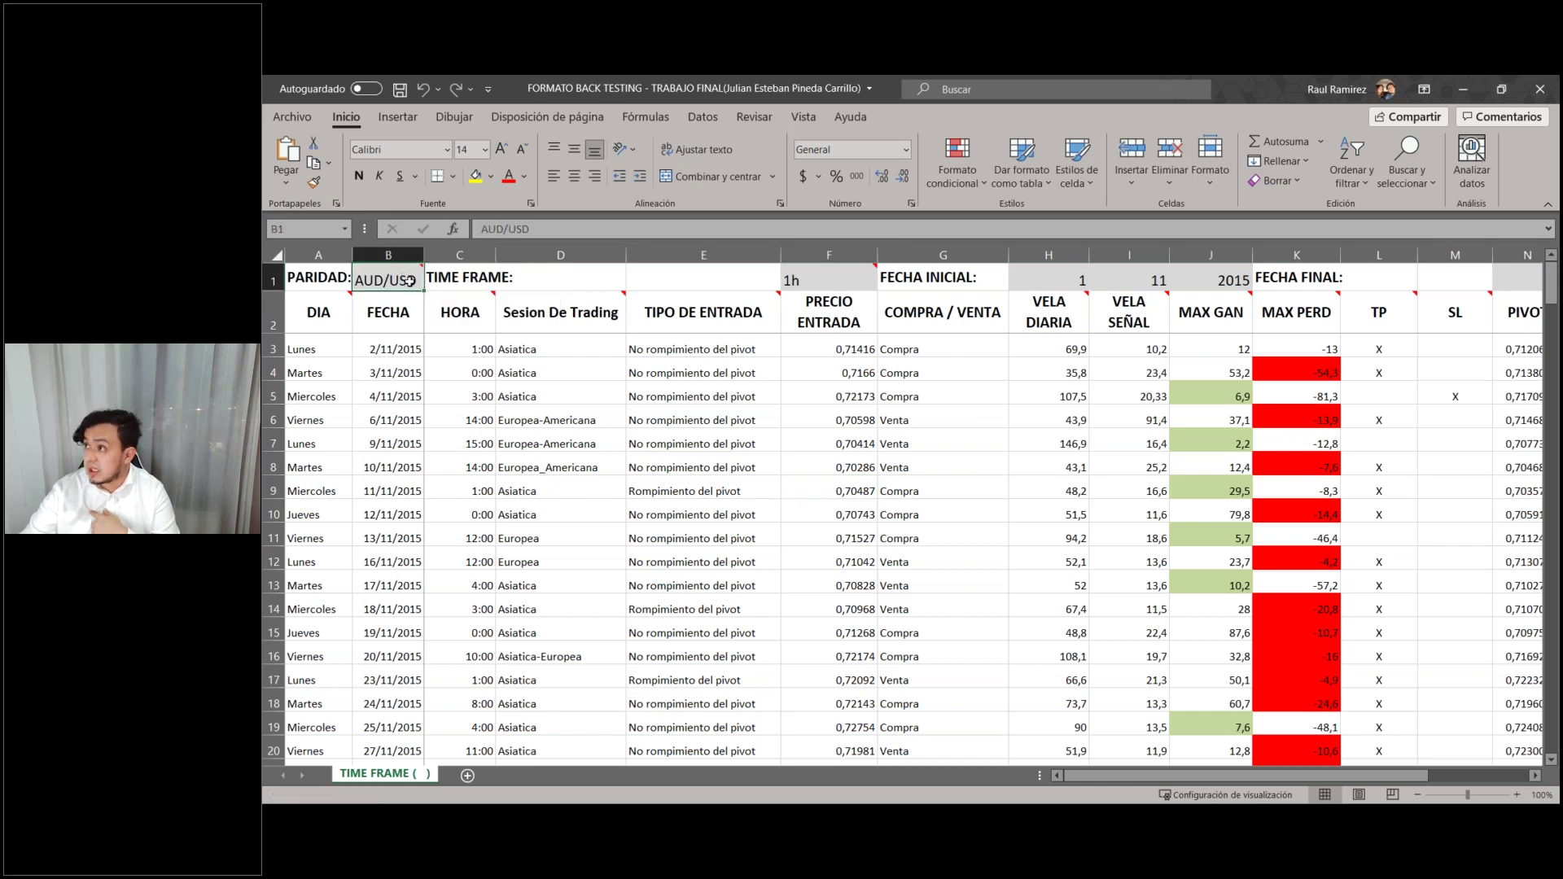
{"action": "left_click", "coordinate": [979, 412]}
{"action": "left_click", "coordinate": [976, 360]}
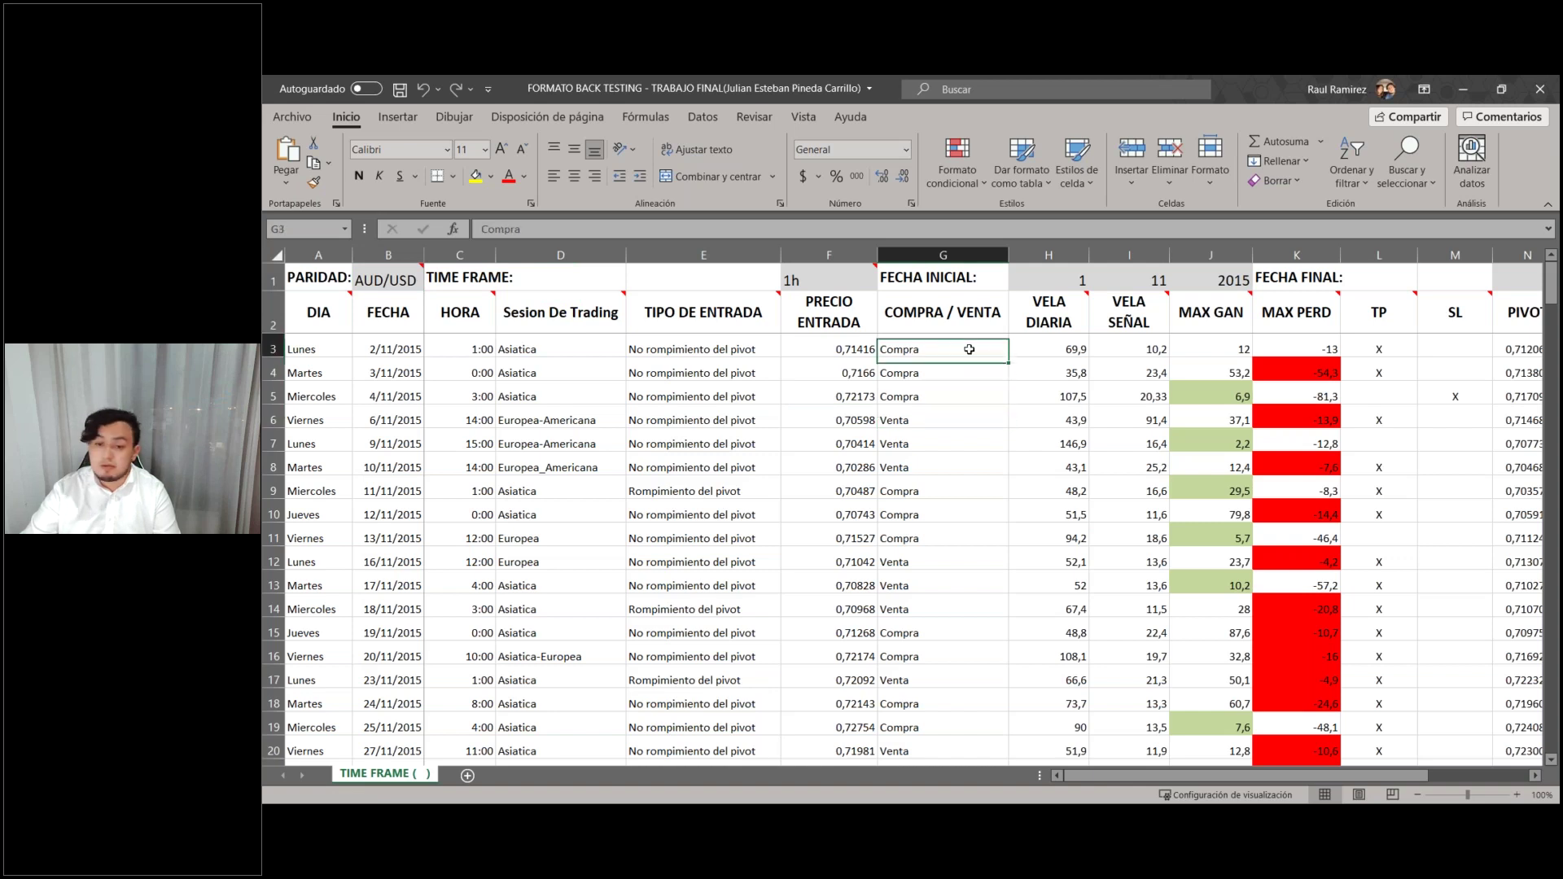
{"action": "left_click", "coordinate": [997, 441]}
{"action": "left_click", "coordinate": [961, 400]}
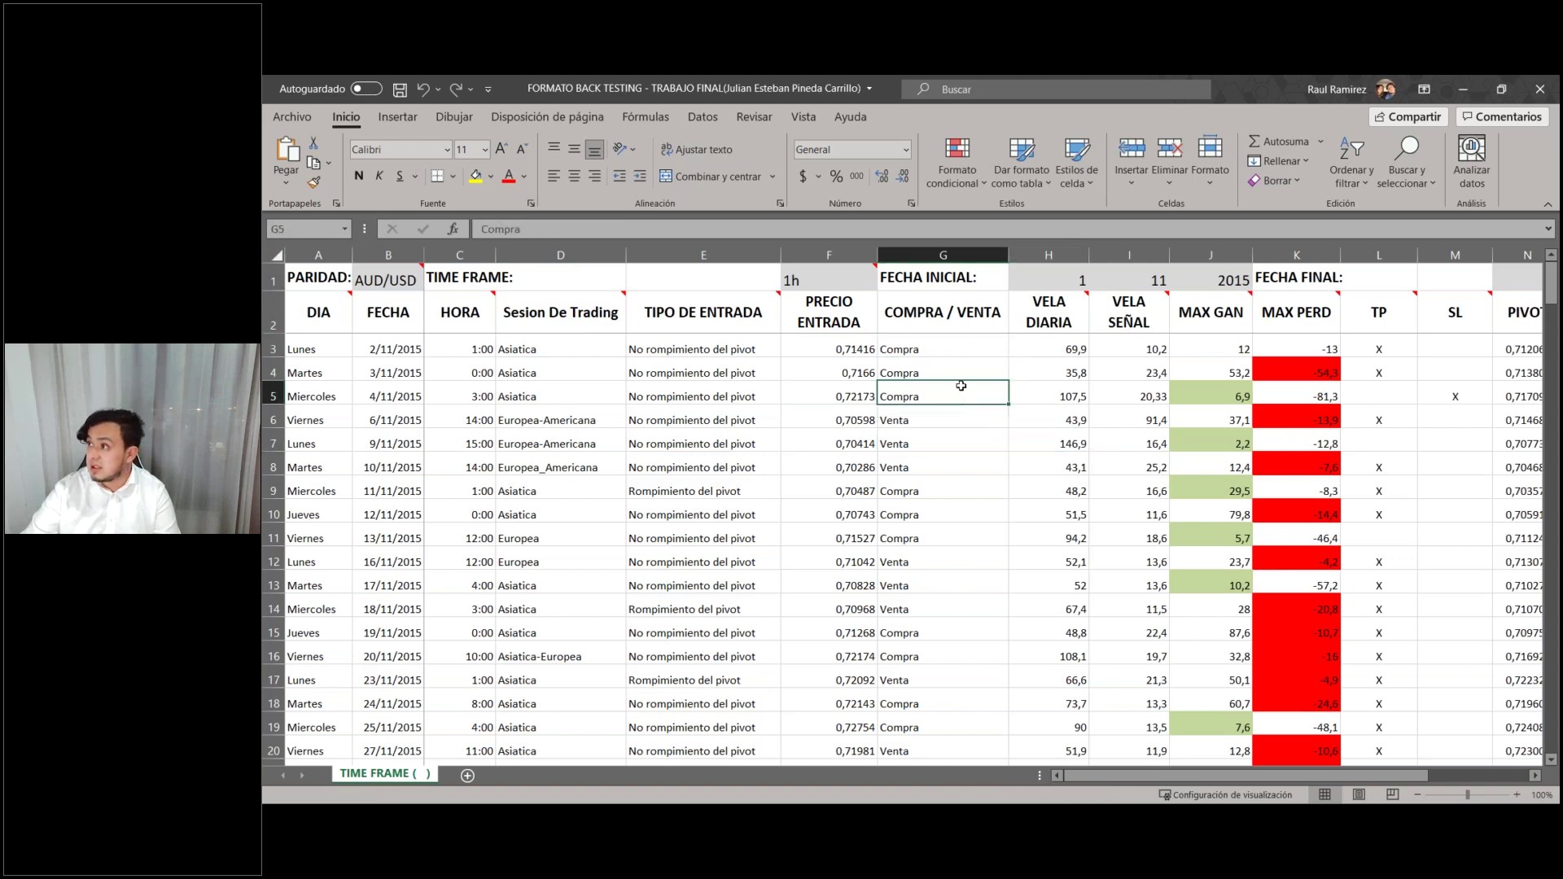
Step: Review the first trade's cells from VELA DIARIA through MAX GAN and MAX PERD to TP and SL
{"action": "left_click", "coordinate": [1056, 343]}
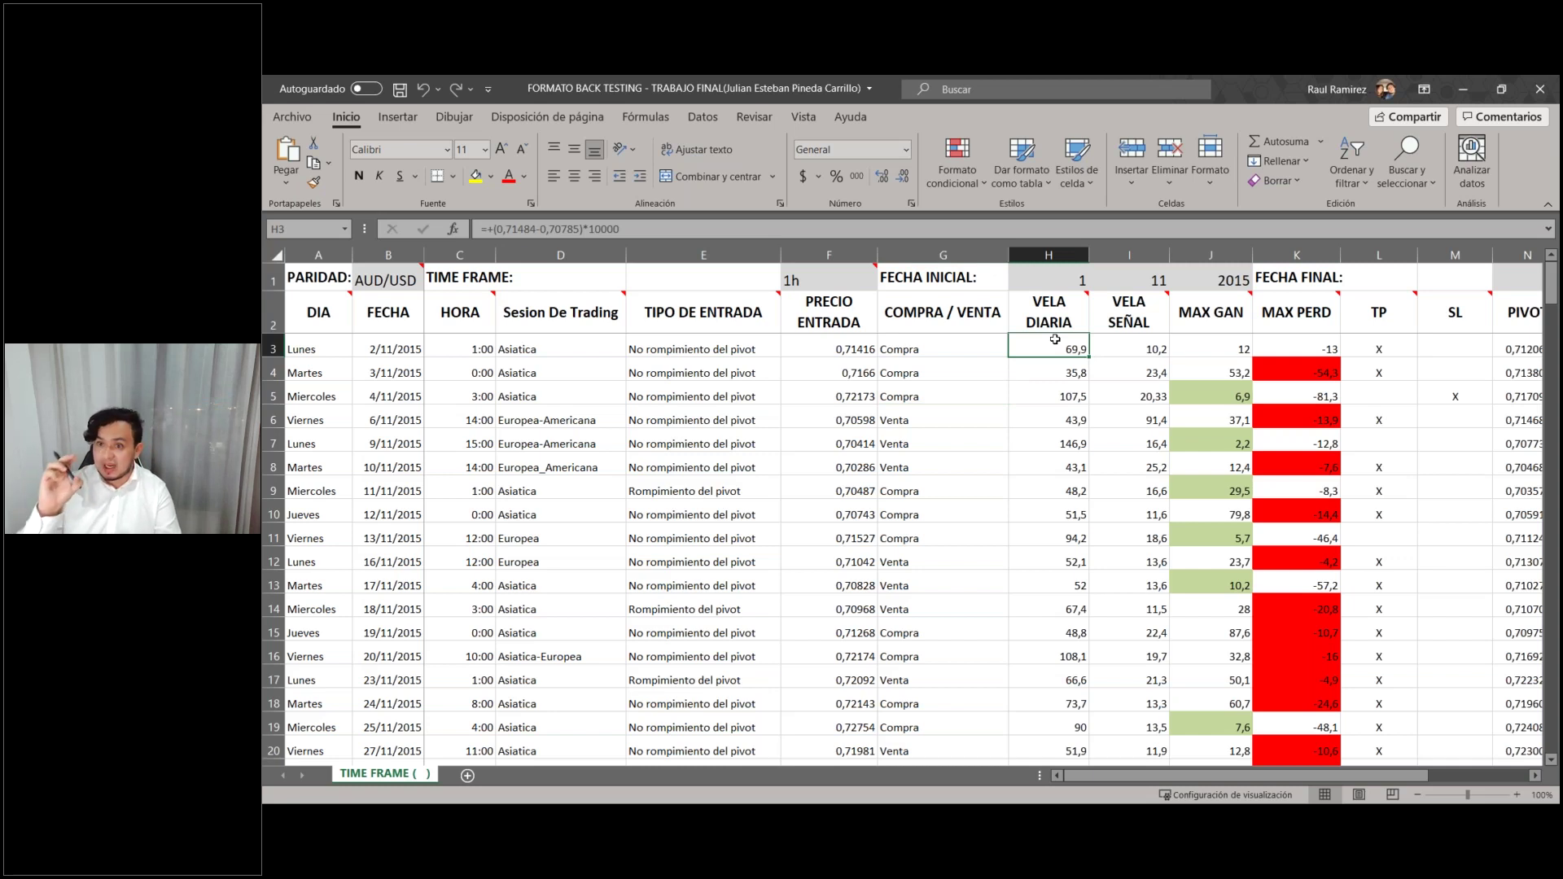
{"action": "key", "text": "Right"}
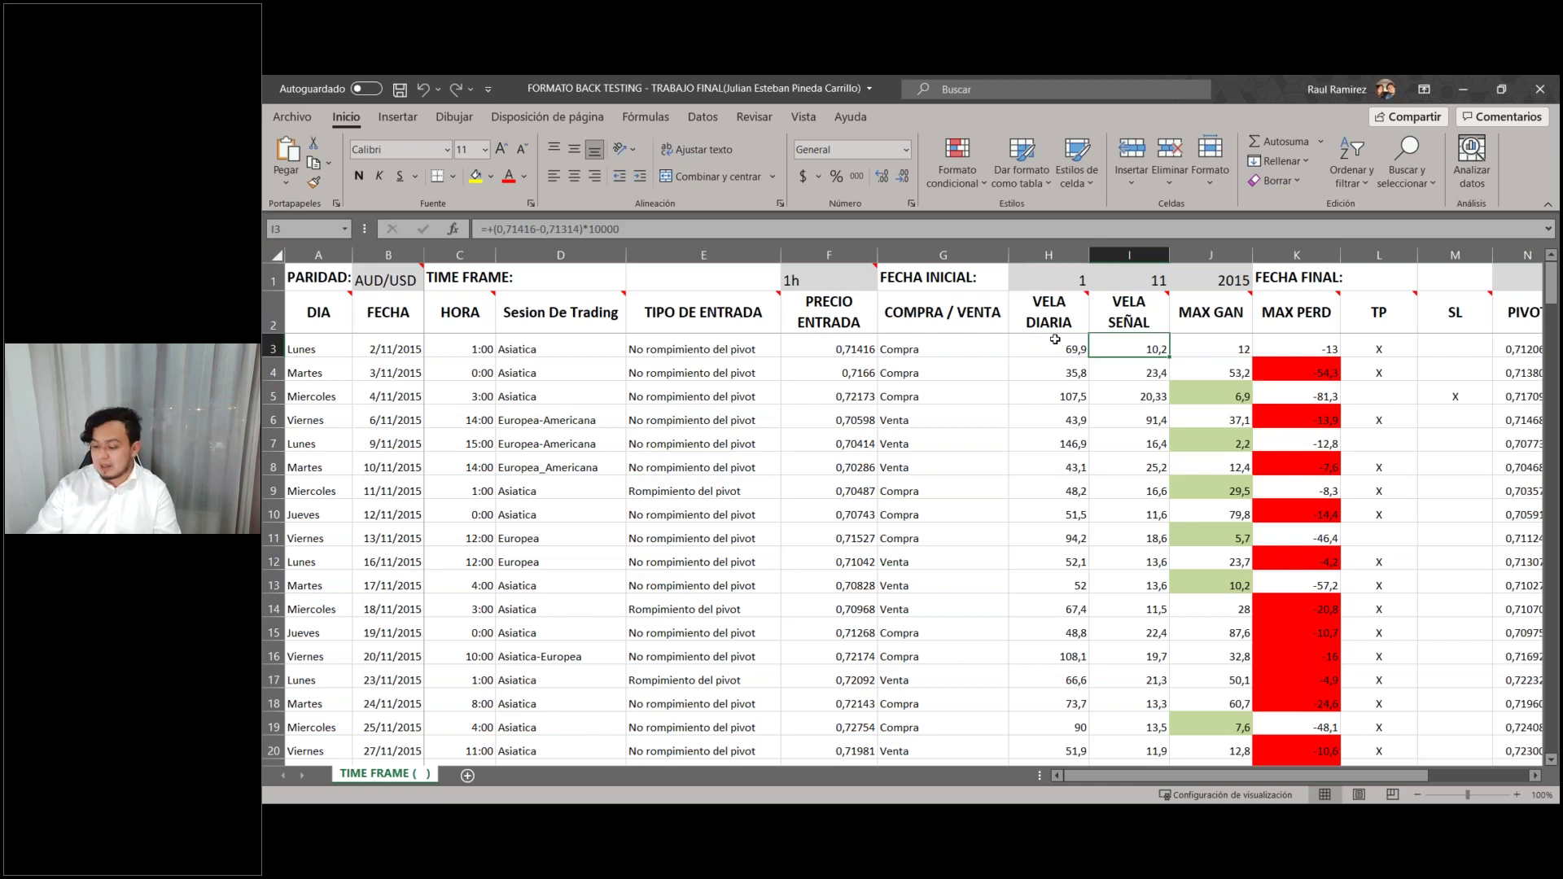
{"action": "key", "text": "Right"}
{"action": "key", "text": "Right"}
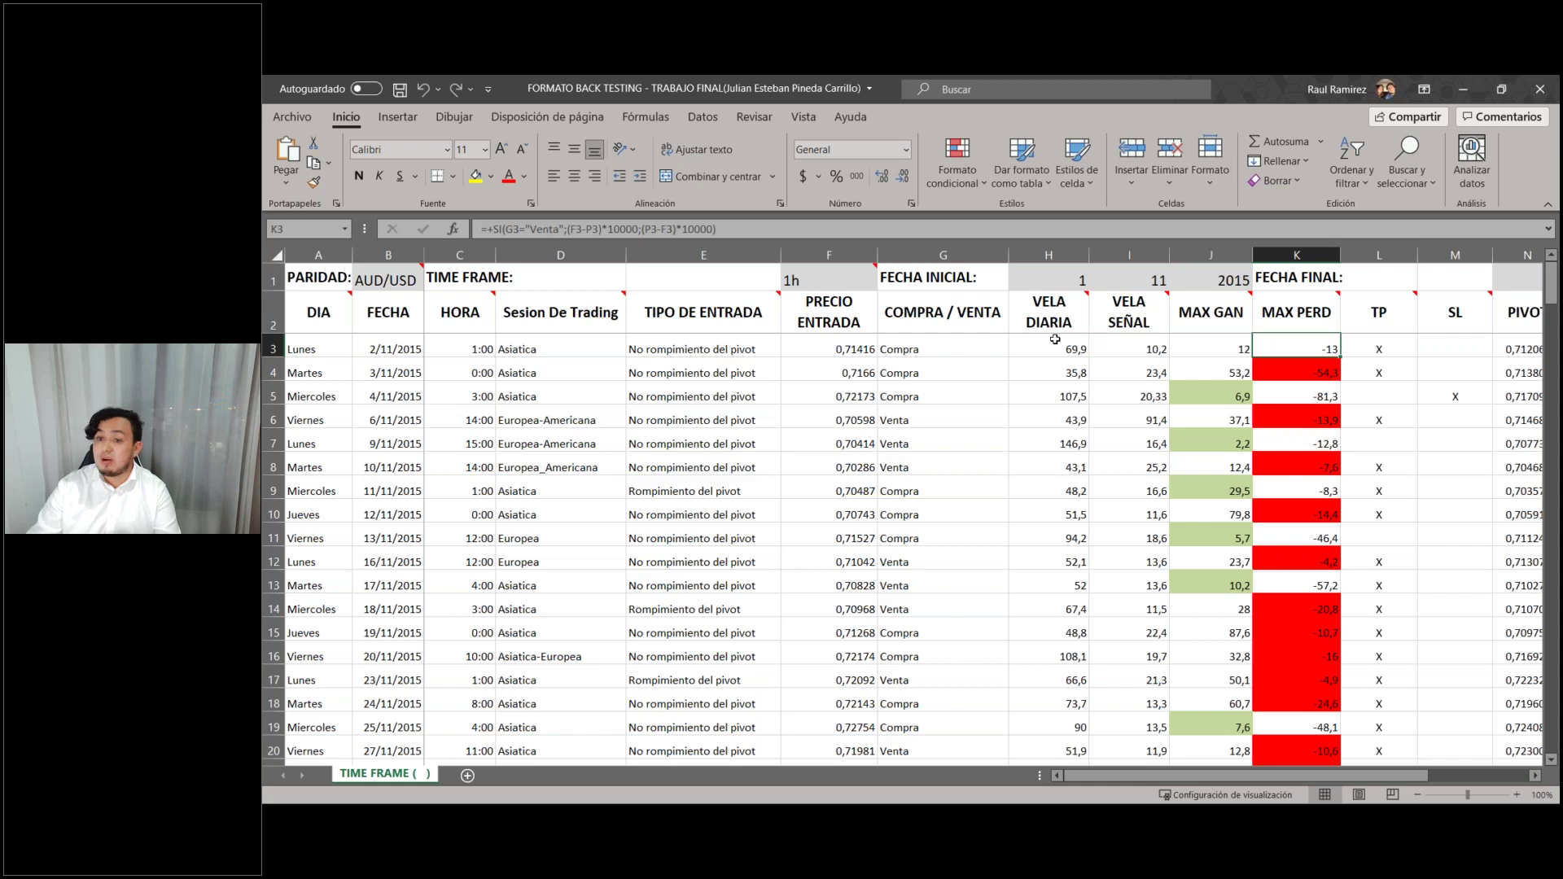
{"action": "key", "text": "Right"}
{"action": "key", "text": "Right"}
{"action": "key", "text": "Left"}
{"action": "key", "text": "Right"}
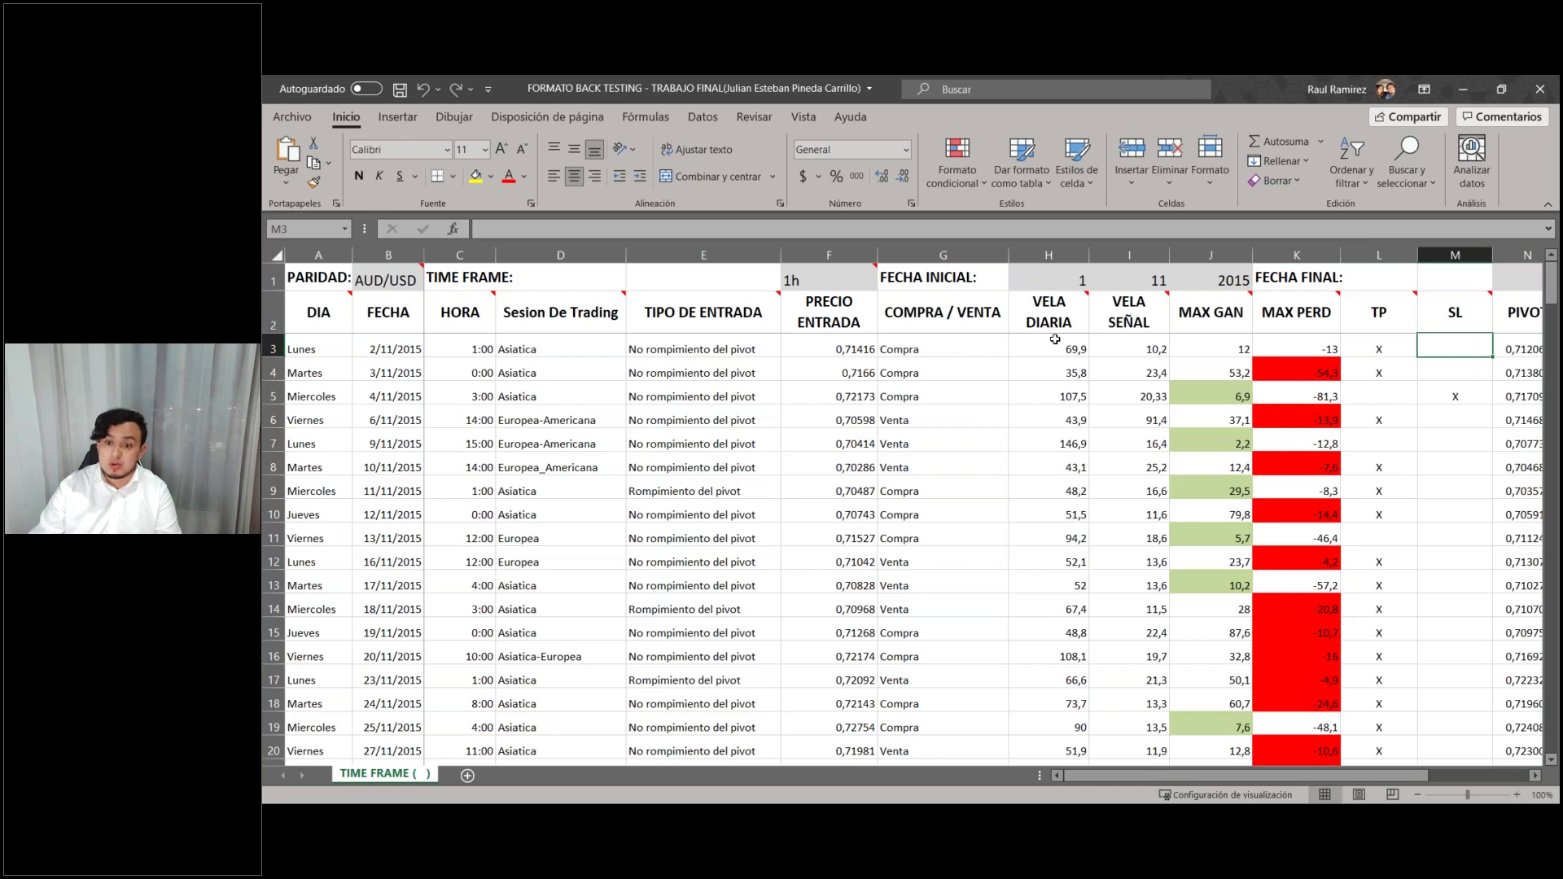
Step: Inspect the first trade's MAX GAN and MAX PERD formulas and its TP mark
{"action": "key", "text": "Left"}
{"action": "key", "text": "Left"}
{"action": "key", "text": "Left"}
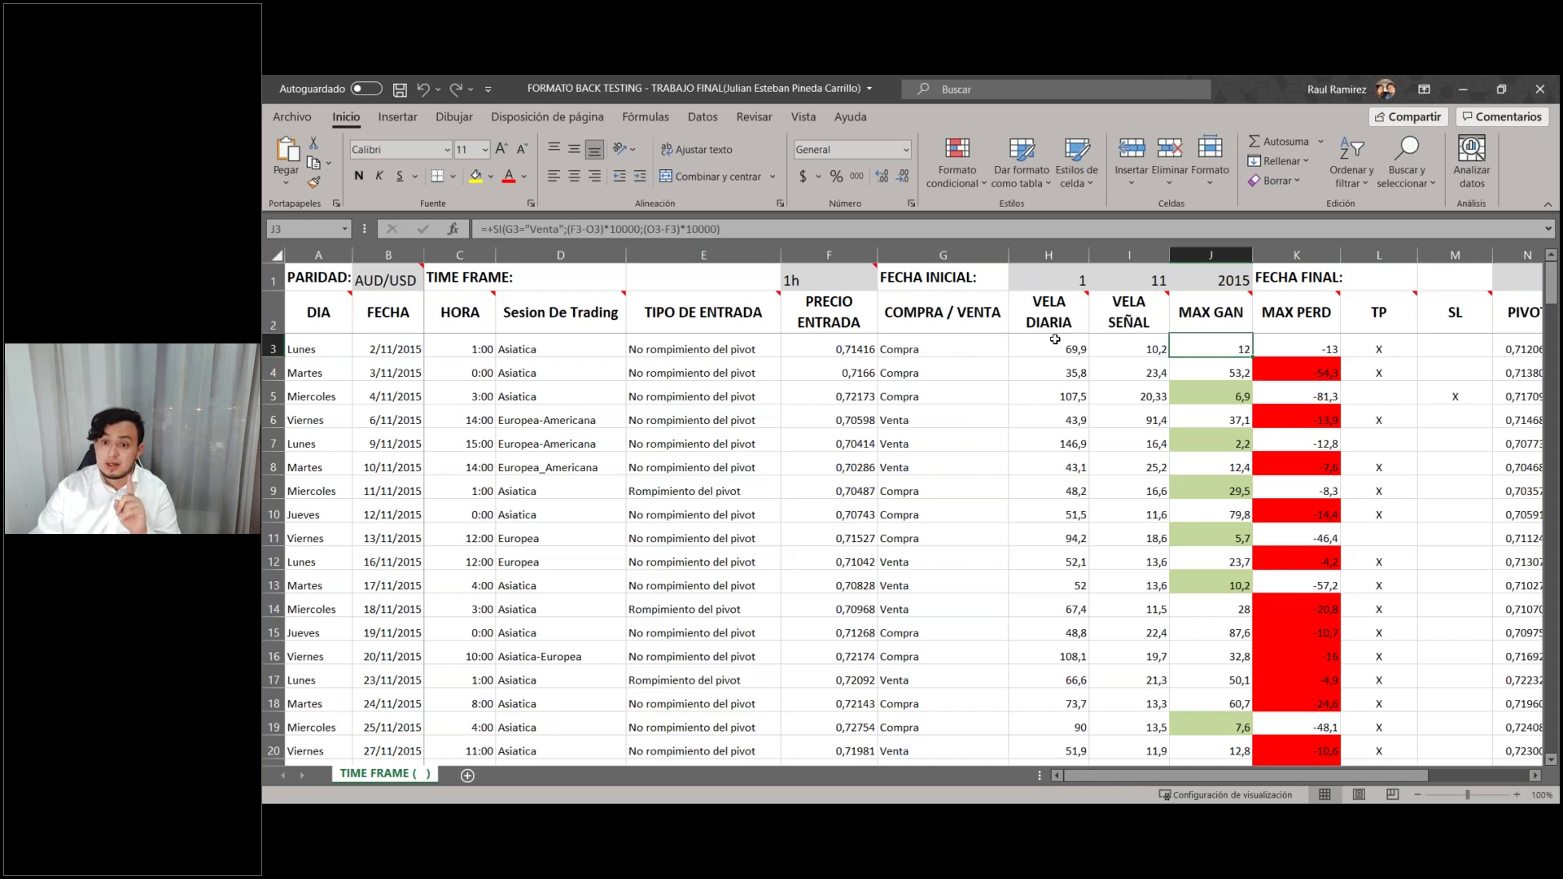
{"action": "key", "text": "Right"}
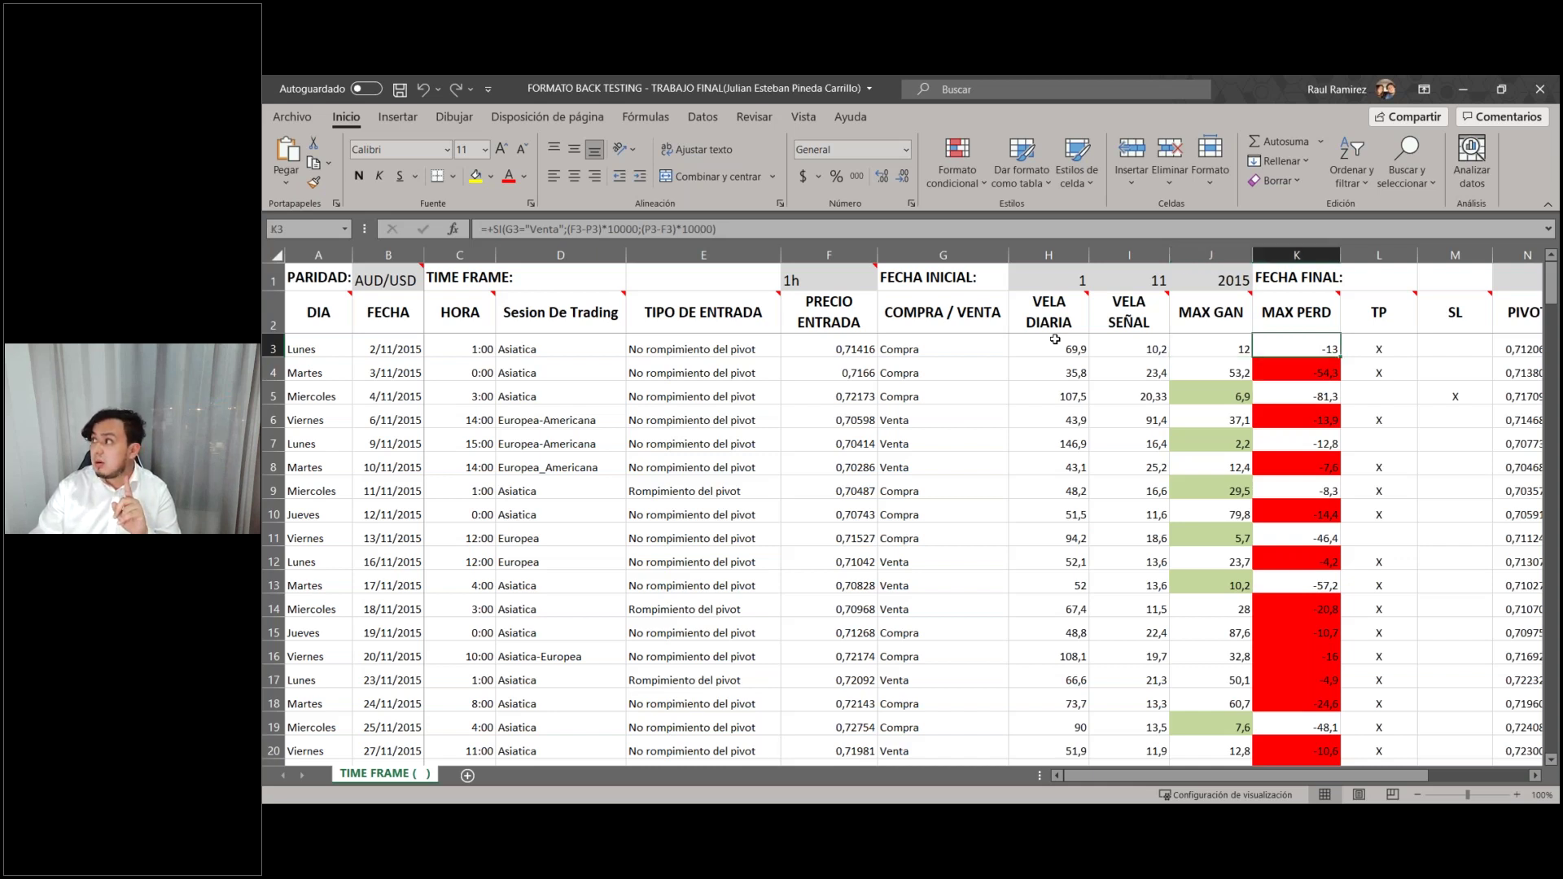
{"action": "key", "text": "Right"}
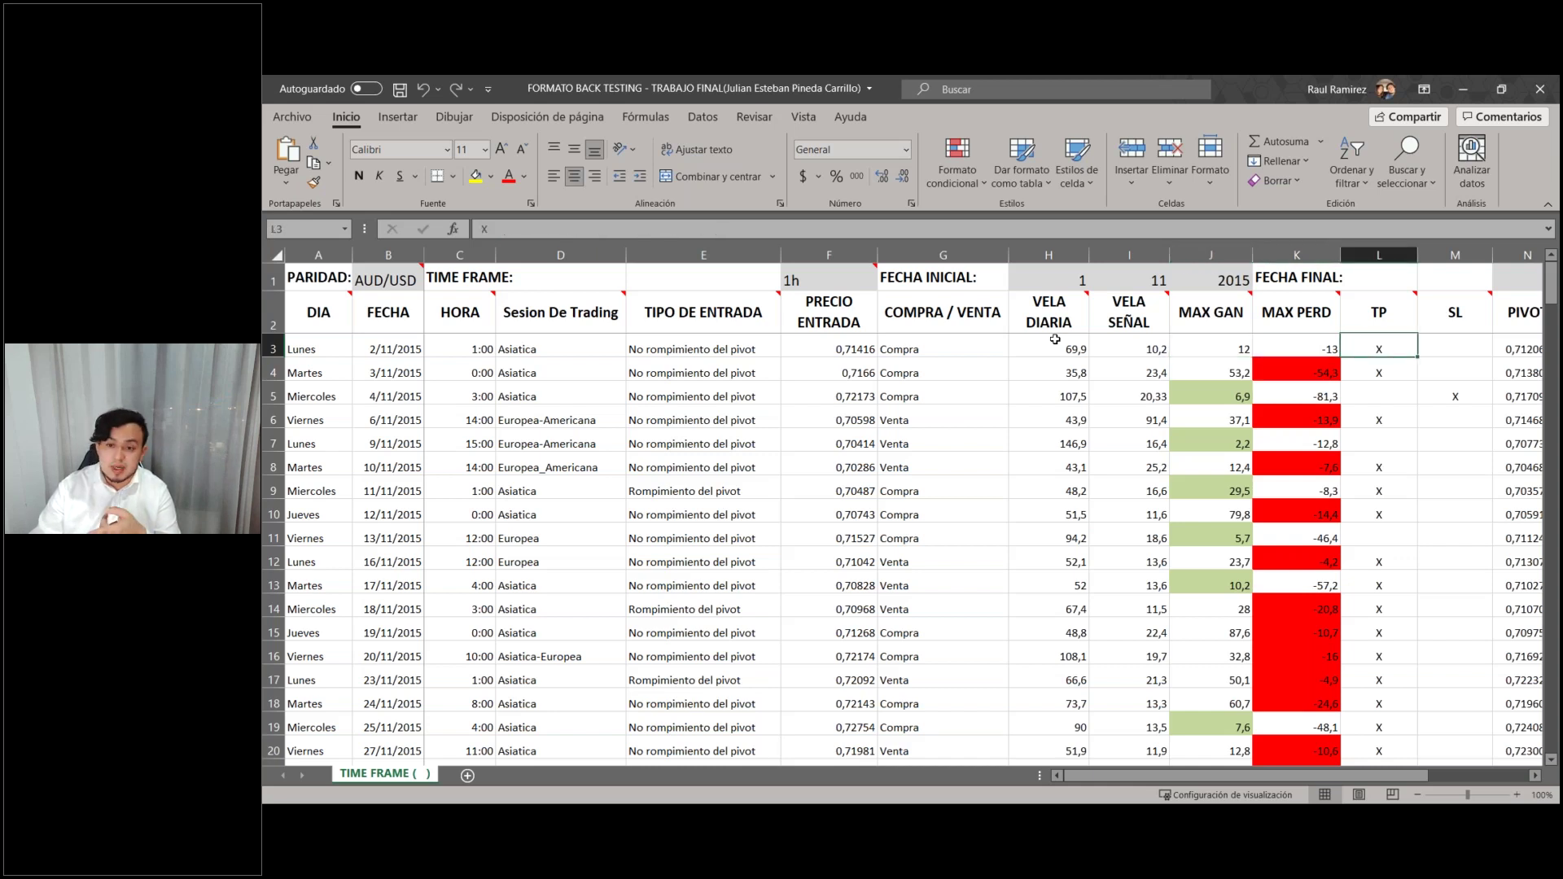
Step: Inspect the first trade's PIVOT formula and its maximum gain and maximum loss prices
{"action": "key", "text": "Right"}
{"action": "scroll", "coordinate": [1055, 338], "scroll_direction": "right", "scroll_amount": 2}
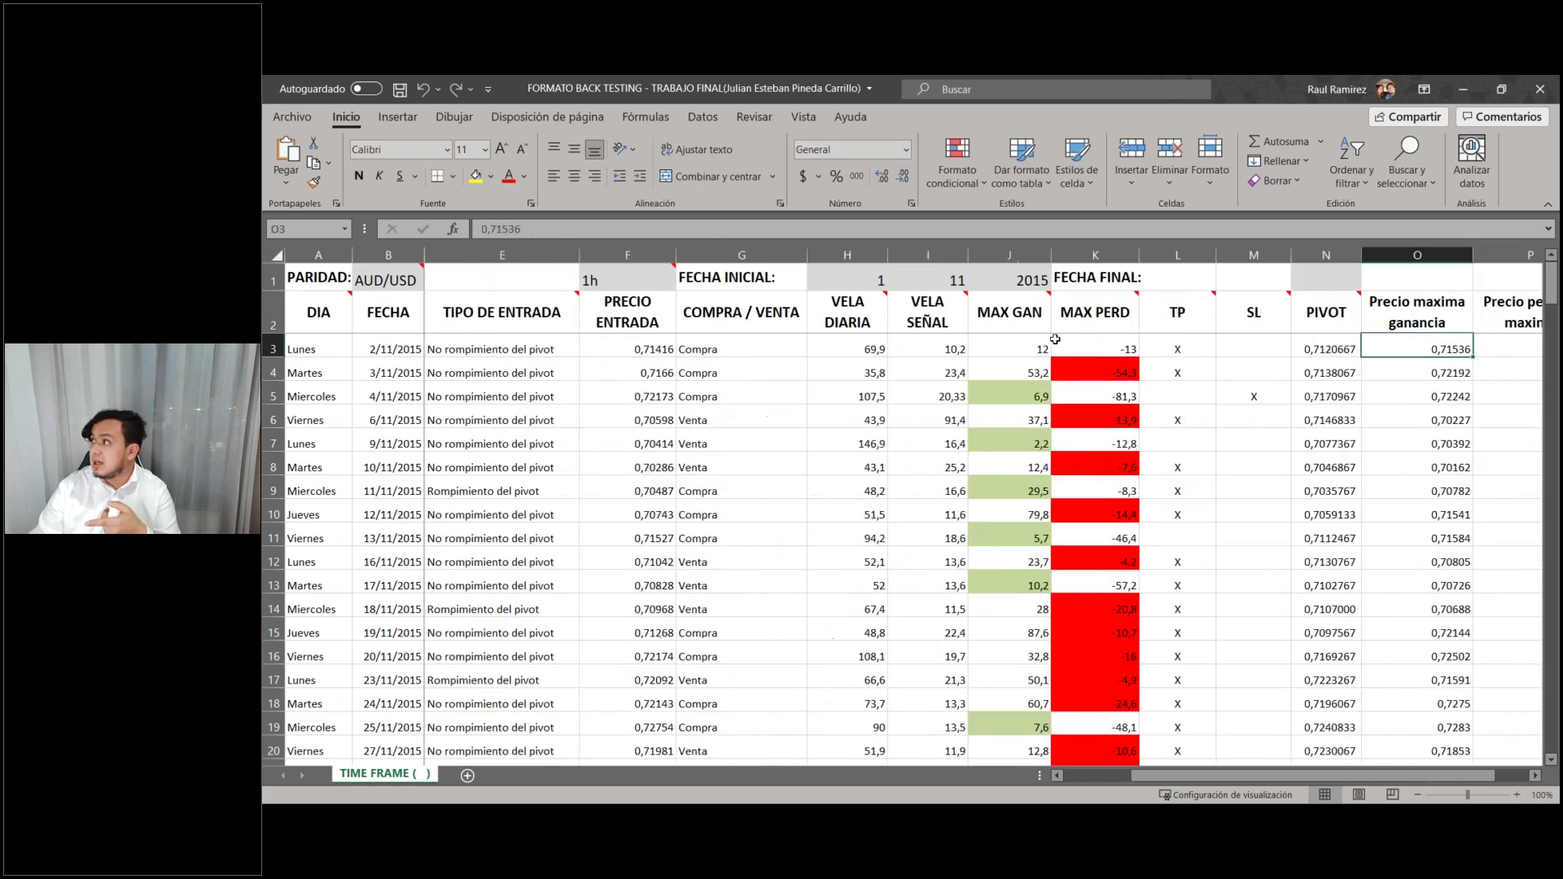
{"action": "key", "text": "Right"}
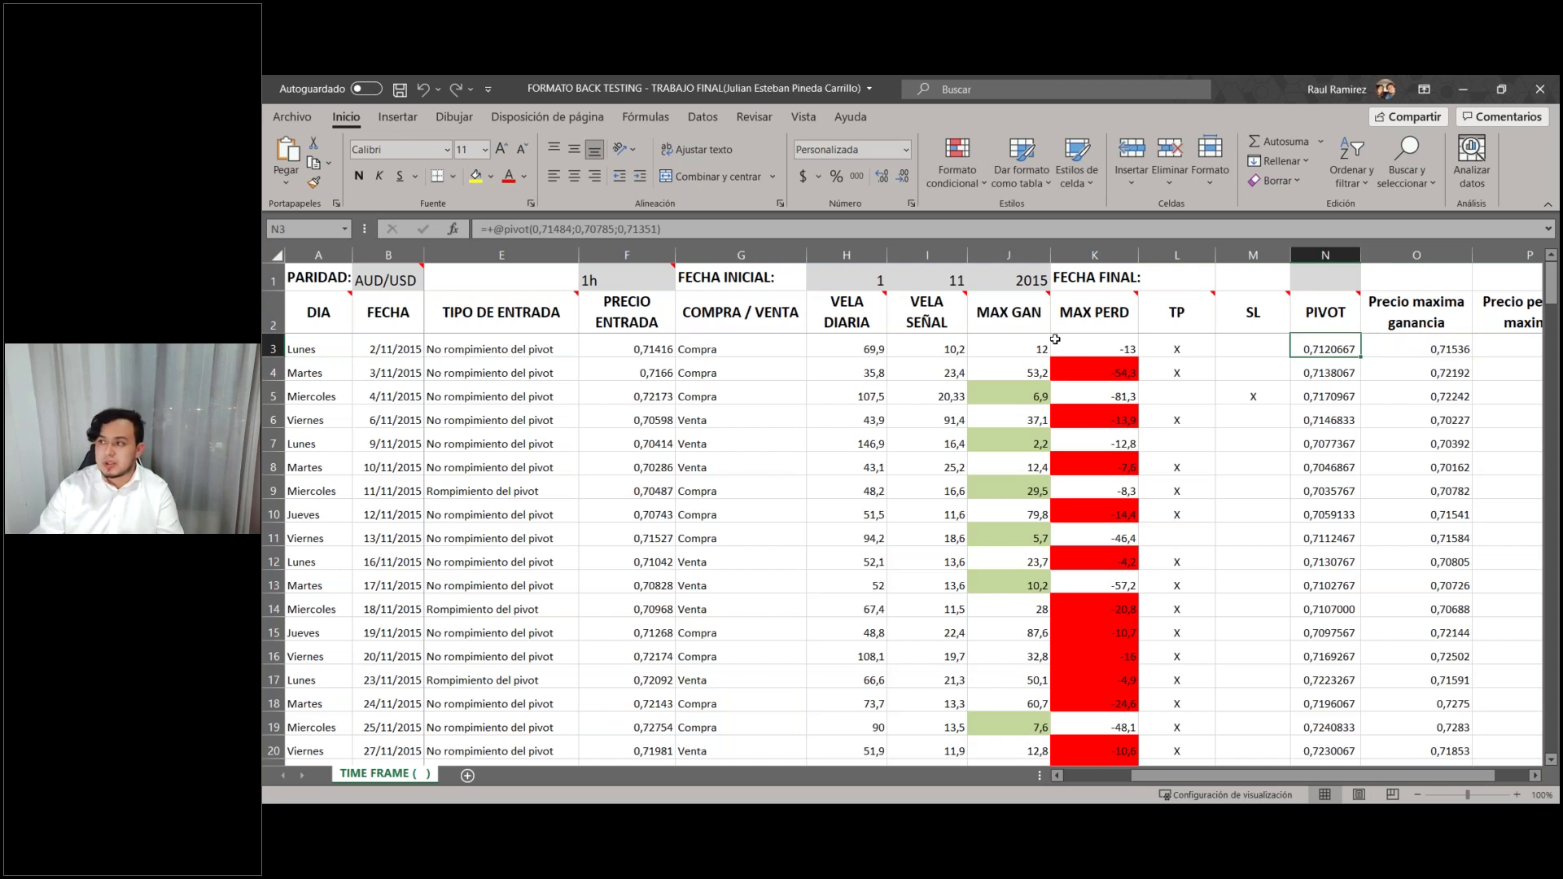
{"action": "key", "text": "Right"}
{"action": "scroll", "coordinate": [1056, 338], "scroll_direction": "right", "scroll_amount": 1}
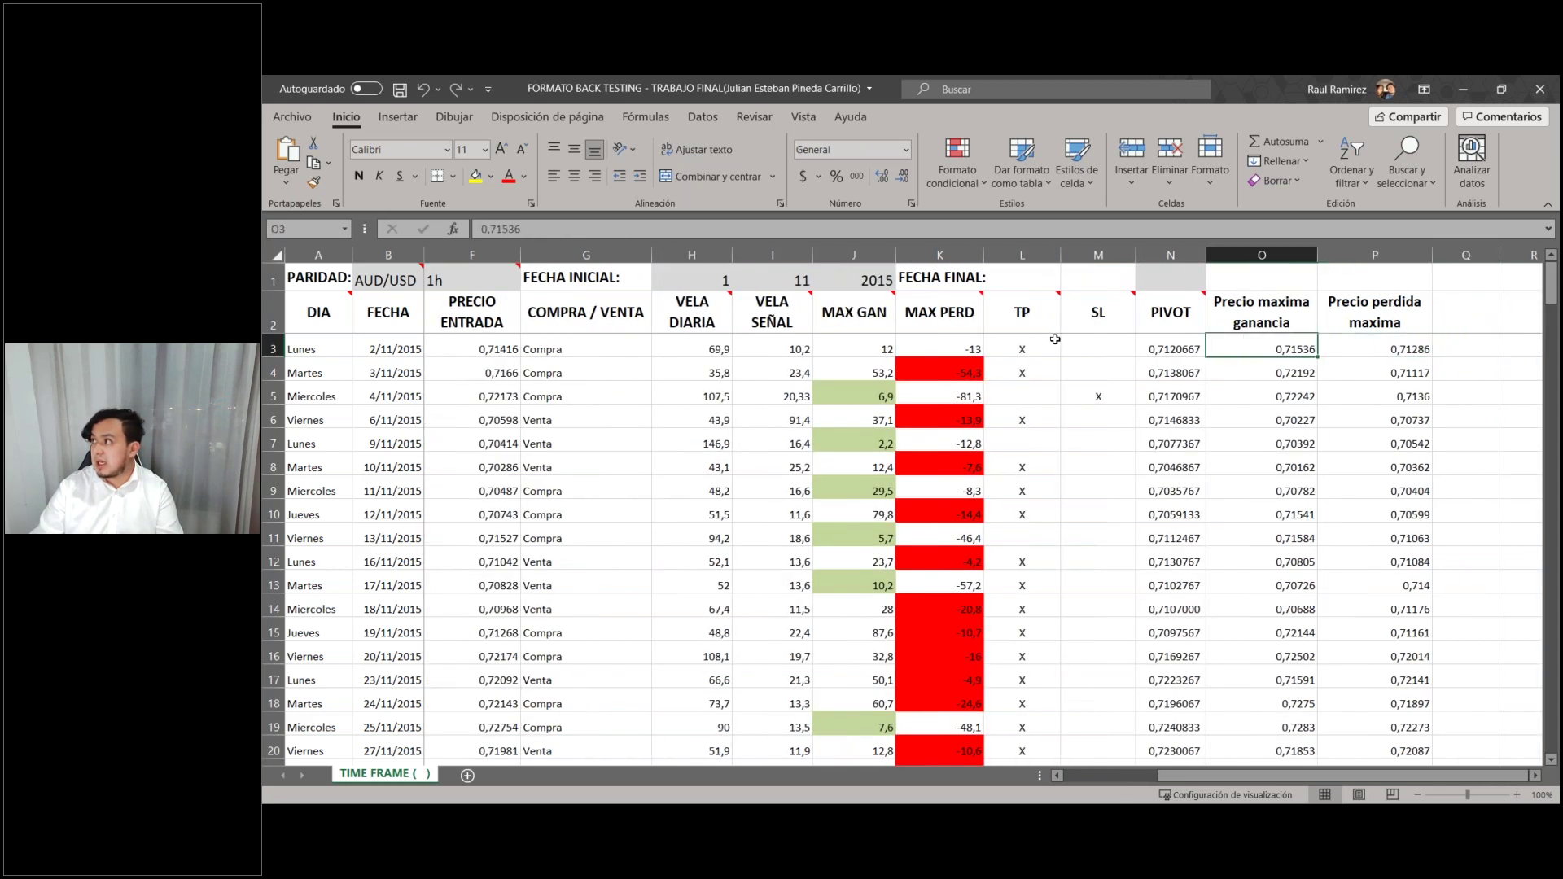
{"action": "key", "text": "Right"}
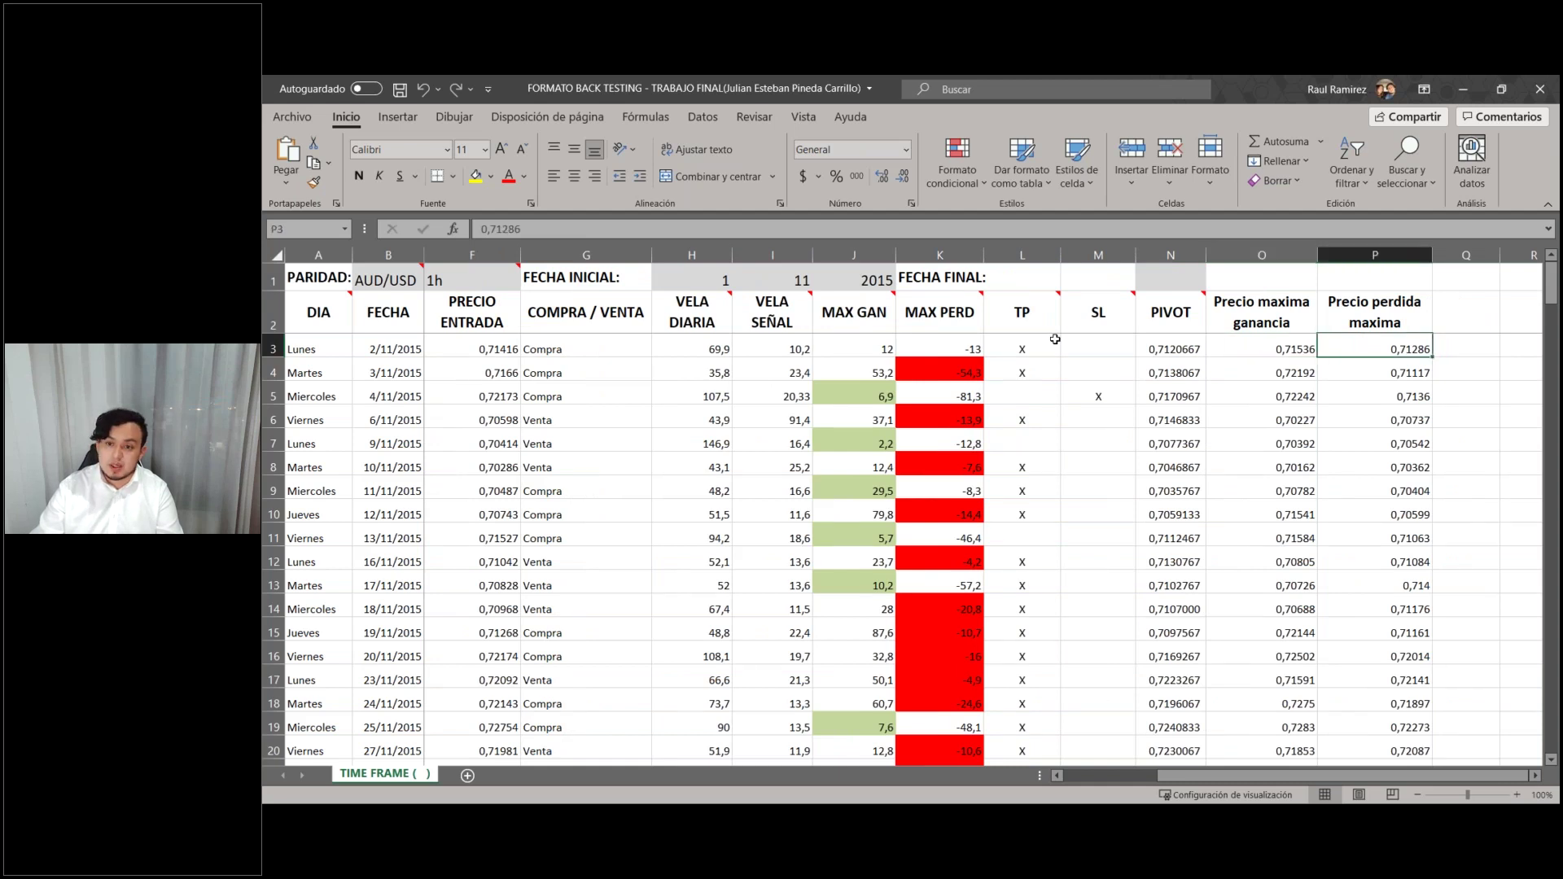
{"action": "key", "text": "Left"}
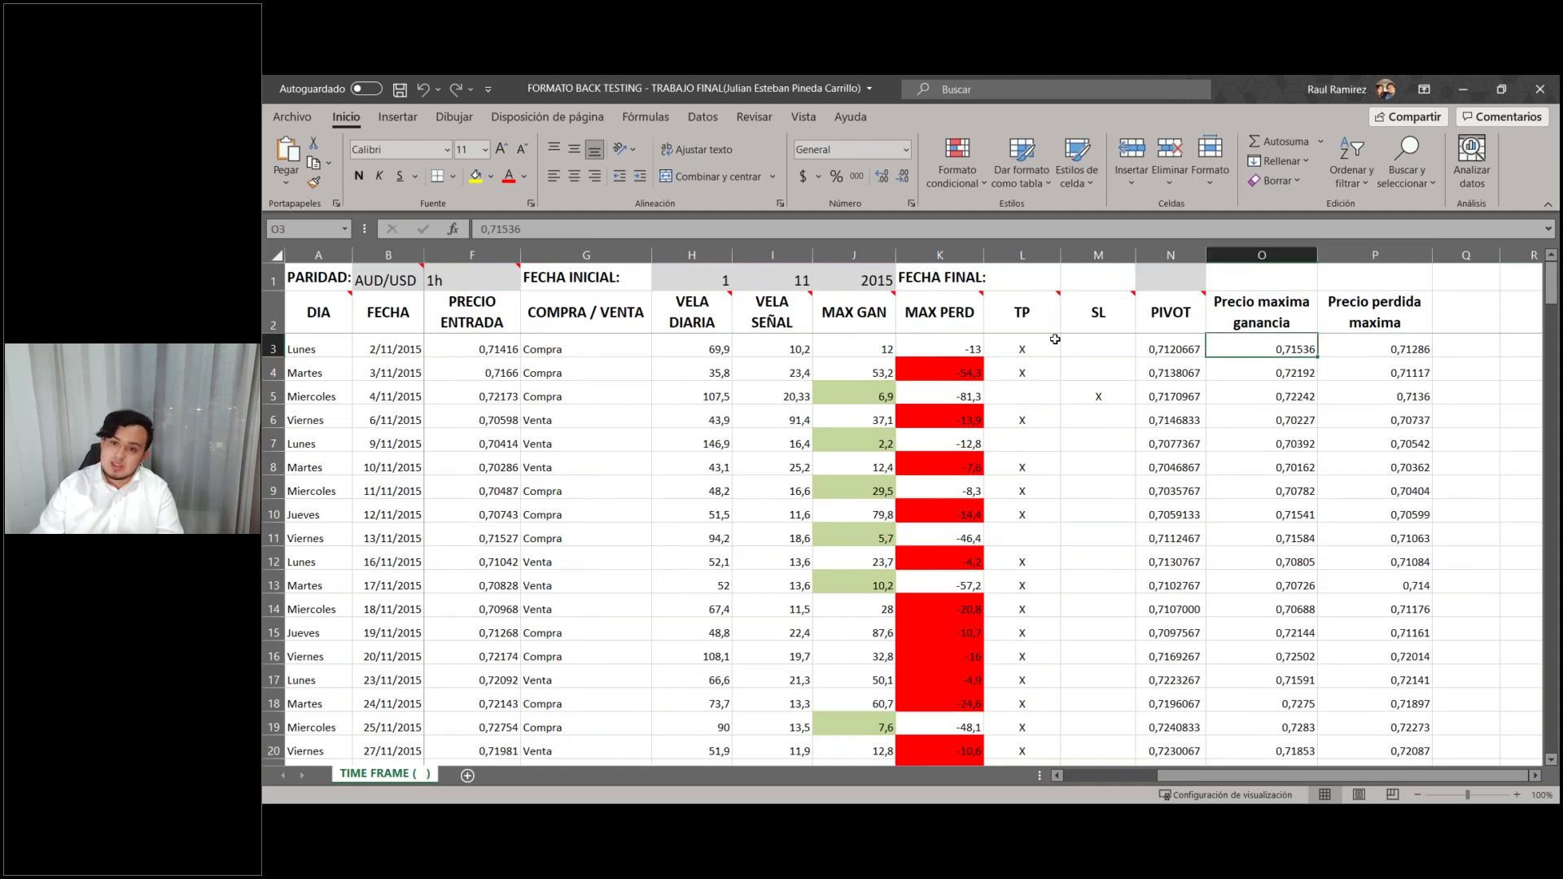
Step: Go back along the first trade record to its DIA cell
{"action": "key", "text": "Right"}
{"action": "key", "text": "Left"}
{"action": "key", "text": "Left"}
{"action": "key", "text": "Left"}
{"action": "key", "text": "Left"}
{"action": "key", "text": "Left"}
{"action": "key", "text": "Left"}
{"action": "key", "text": "Left"}
{"action": "key", "text": "Left"}
{"action": "key", "text": "Left"}
{"action": "key", "text": "Left"}
{"action": "key", "text": "Left"}
{"action": "key", "text": "Left"}
{"action": "key", "text": "Left"}
{"action": "key", "text": "Left"}
{"action": "key", "text": "Left"}
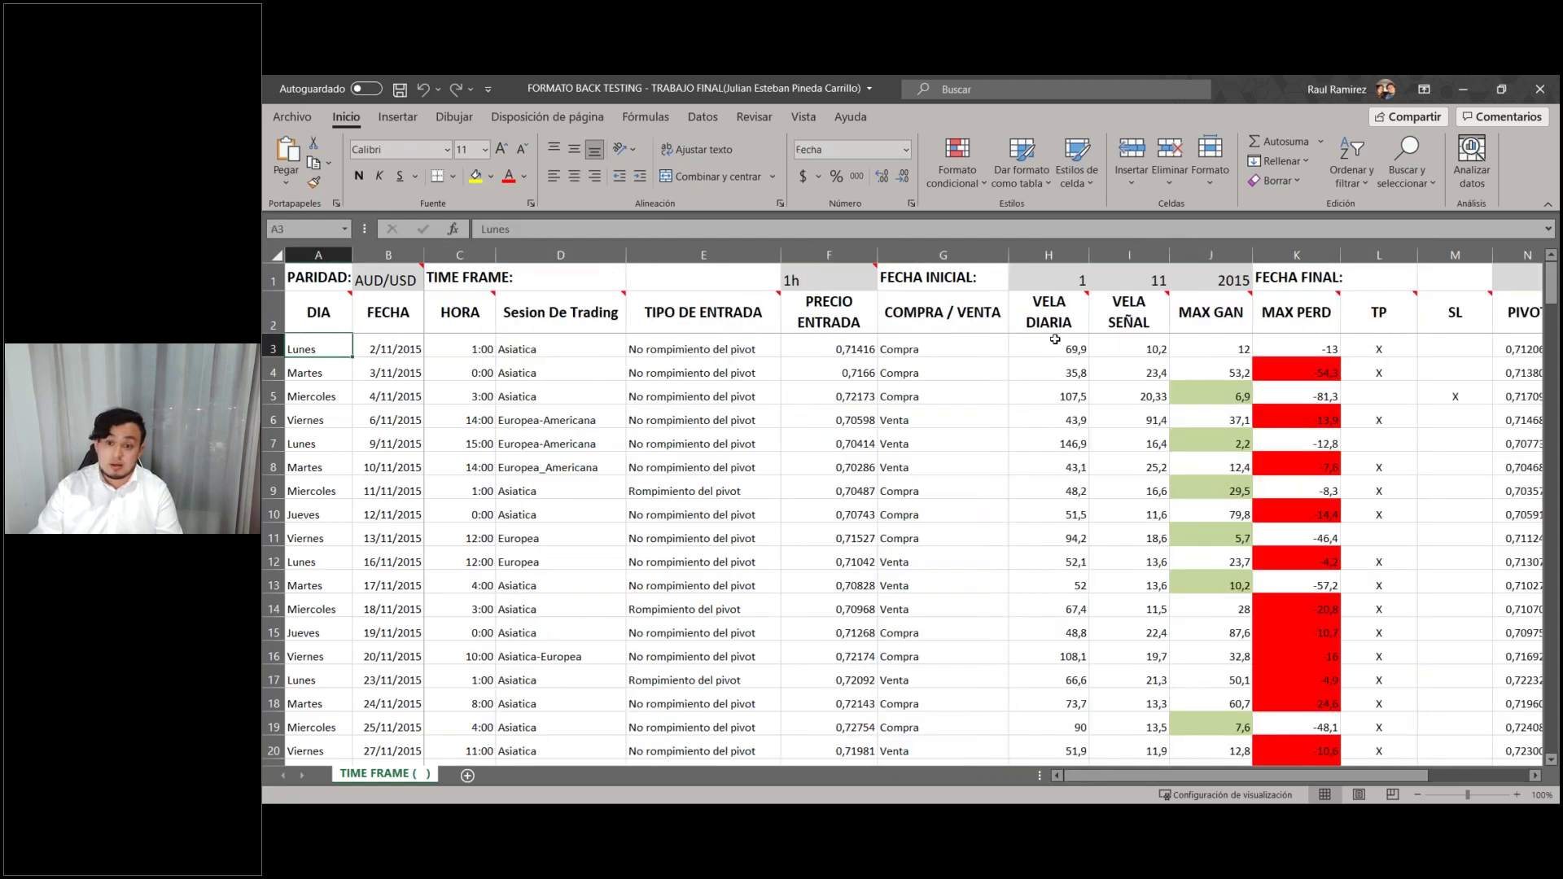
Step: Examine the final trade records at the end of the table, past the blank row 203
{"action": "key", "text": "ctrl+Down"}
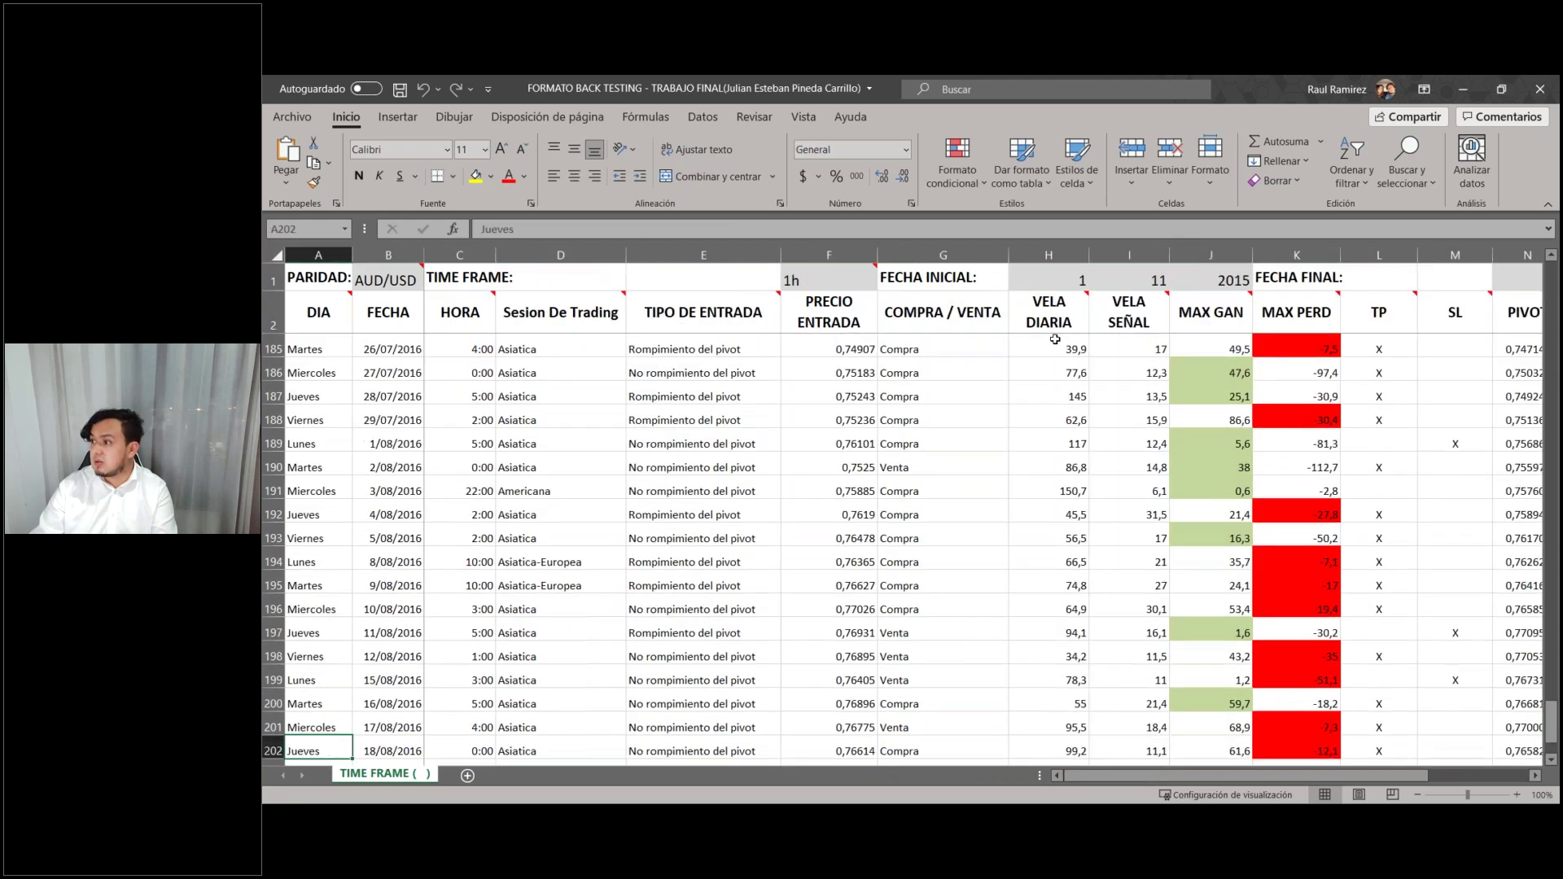
{"action": "key", "text": "Down"}
{"action": "key", "text": "Down"}
{"action": "key", "text": "Down"}
{"action": "key", "text": "Down"}
{"action": "key", "text": "Down"}
{"action": "key", "text": "Down"}
{"action": "key", "text": "Down"}
{"action": "key", "text": "Down"}
{"action": "key", "text": "Down"}
{"action": "key", "text": "Down"}
{"action": "key", "text": "Down"}
{"action": "key", "text": "Down"}
{"action": "key", "text": "Down"}
{"action": "key", "text": "Down"}
{"action": "key", "text": "Down"}
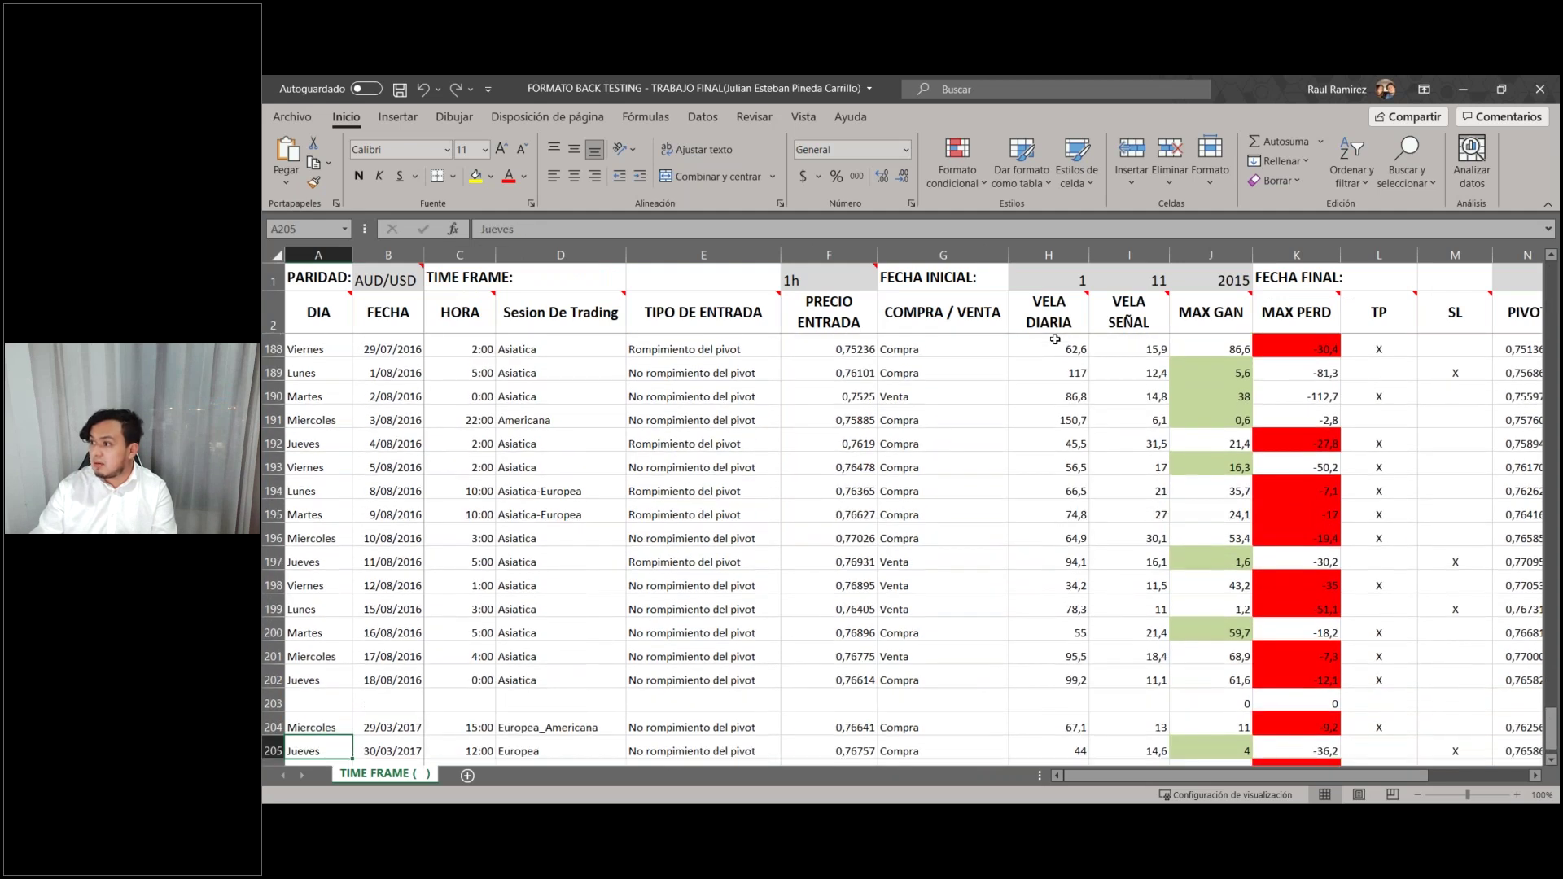
Step: Check the FECHA and DIA entries of the March 2017 trades, ending on the 30/03/2017 record
{"action": "key", "text": "Up"}
{"action": "key", "text": "Up"}
{"action": "key", "text": "ctrl+Up"}
{"action": "key", "text": "Right"}
{"action": "key", "text": "Right"}
{"action": "key", "text": "Left"}
{"action": "key", "text": "Up"}
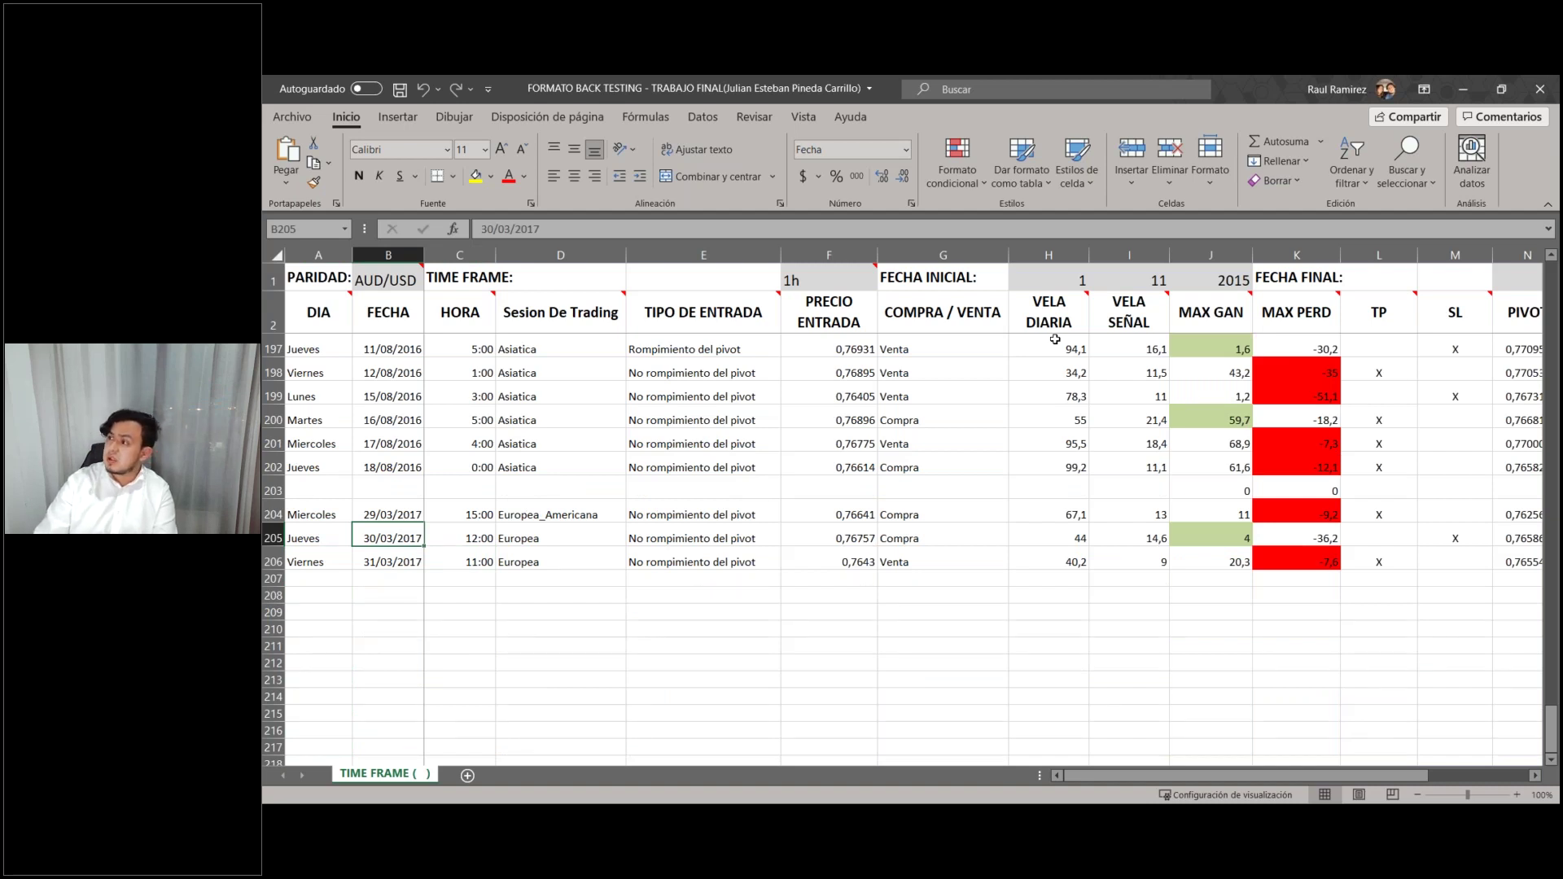
{"action": "key", "text": "Left"}
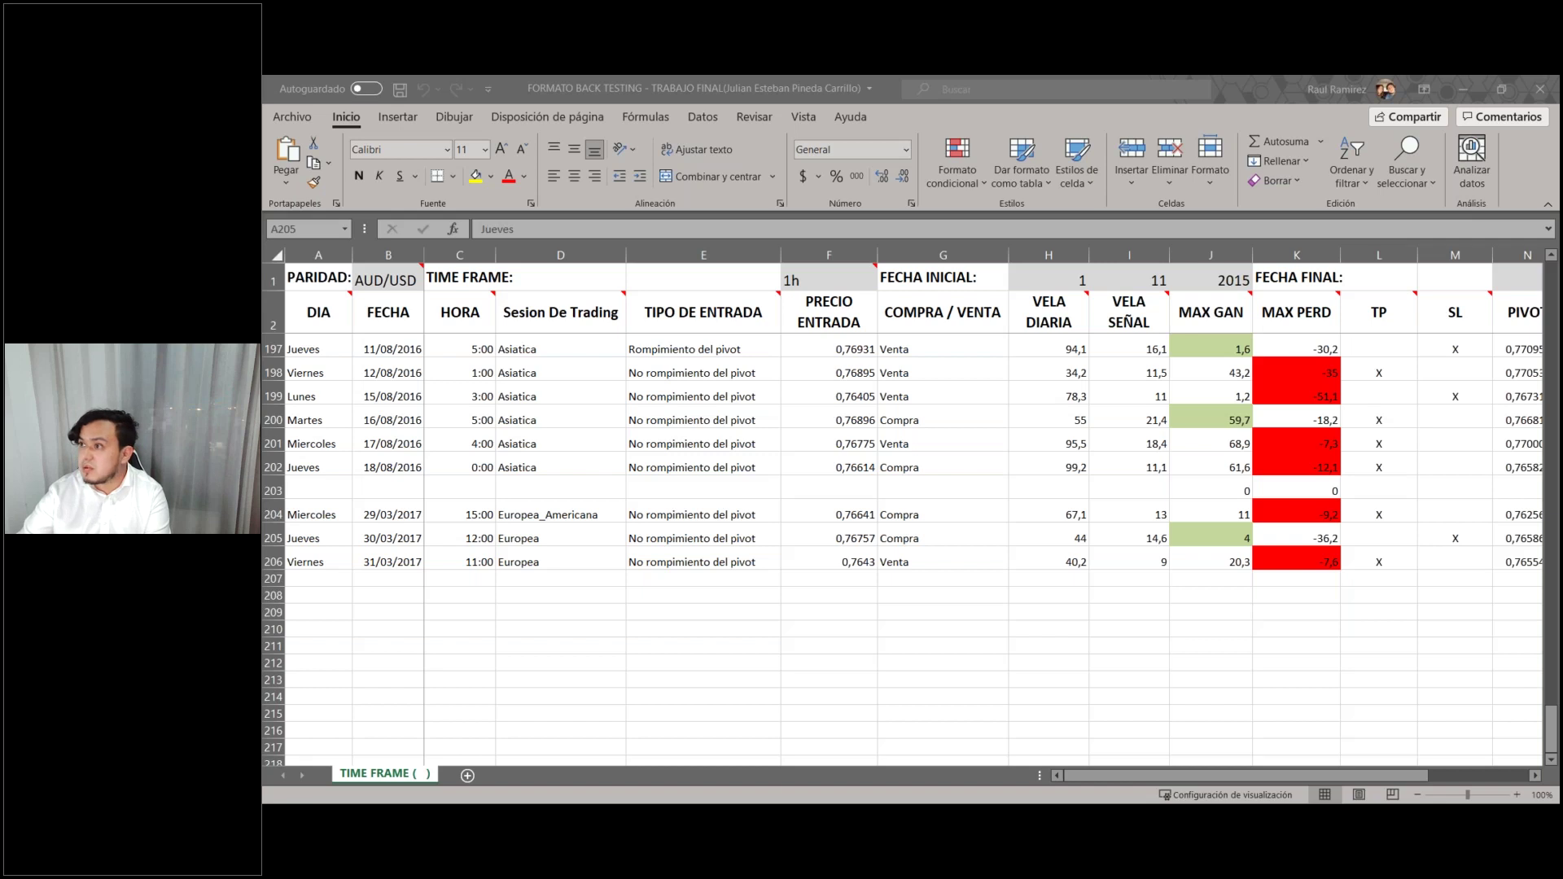
Step: Switch to the backtesting EURUSD H1 workbook and view the PRUEBA DE ORO CON OBJETIVOS block in Estadisticas
{"action": "key", "text": "alt+Tab"}
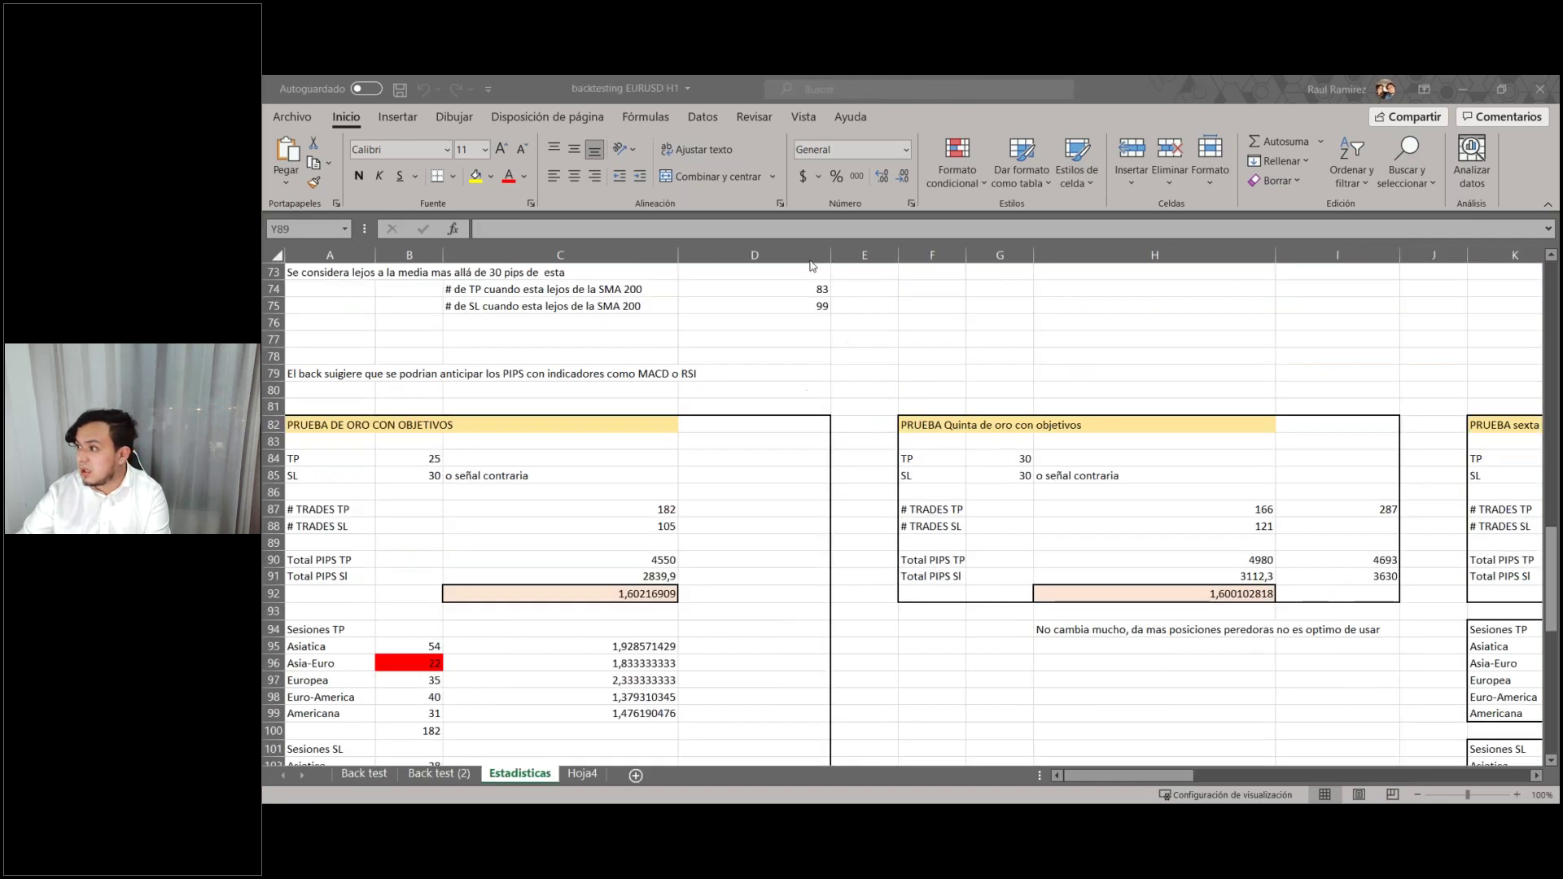
{"action": "scroll", "coordinate": [621, 462], "scroll_direction": "down", "scroll_amount": 1}
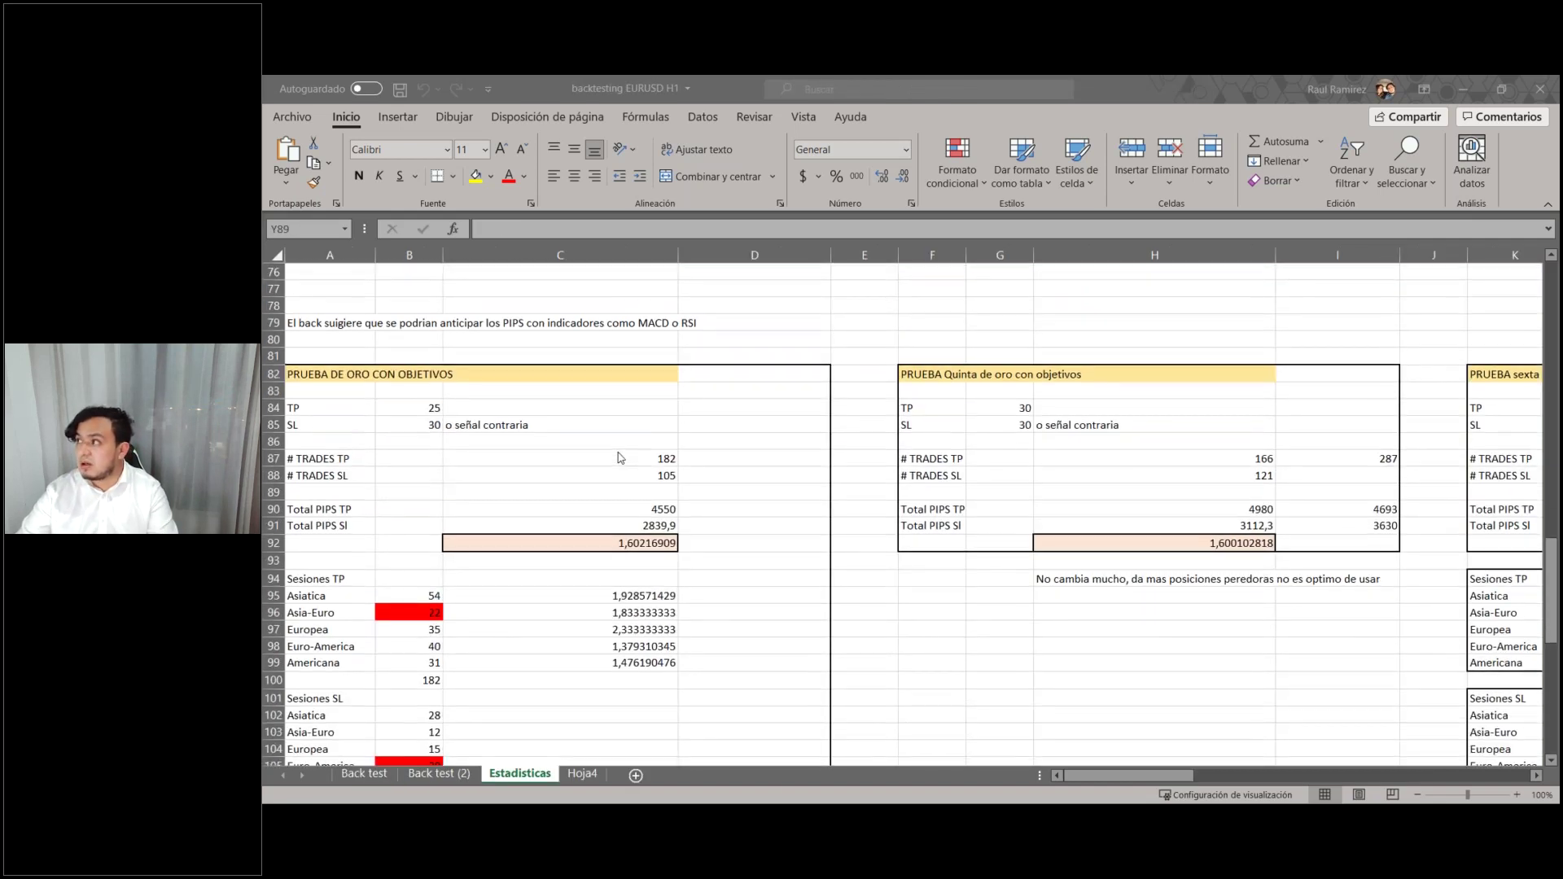
Step: Add up the TP and SL trade counts in cell C89 with a SUMA formula over C87:C88
{"action": "scroll", "coordinate": [619, 461], "scroll_direction": "down", "scroll_amount": 1}
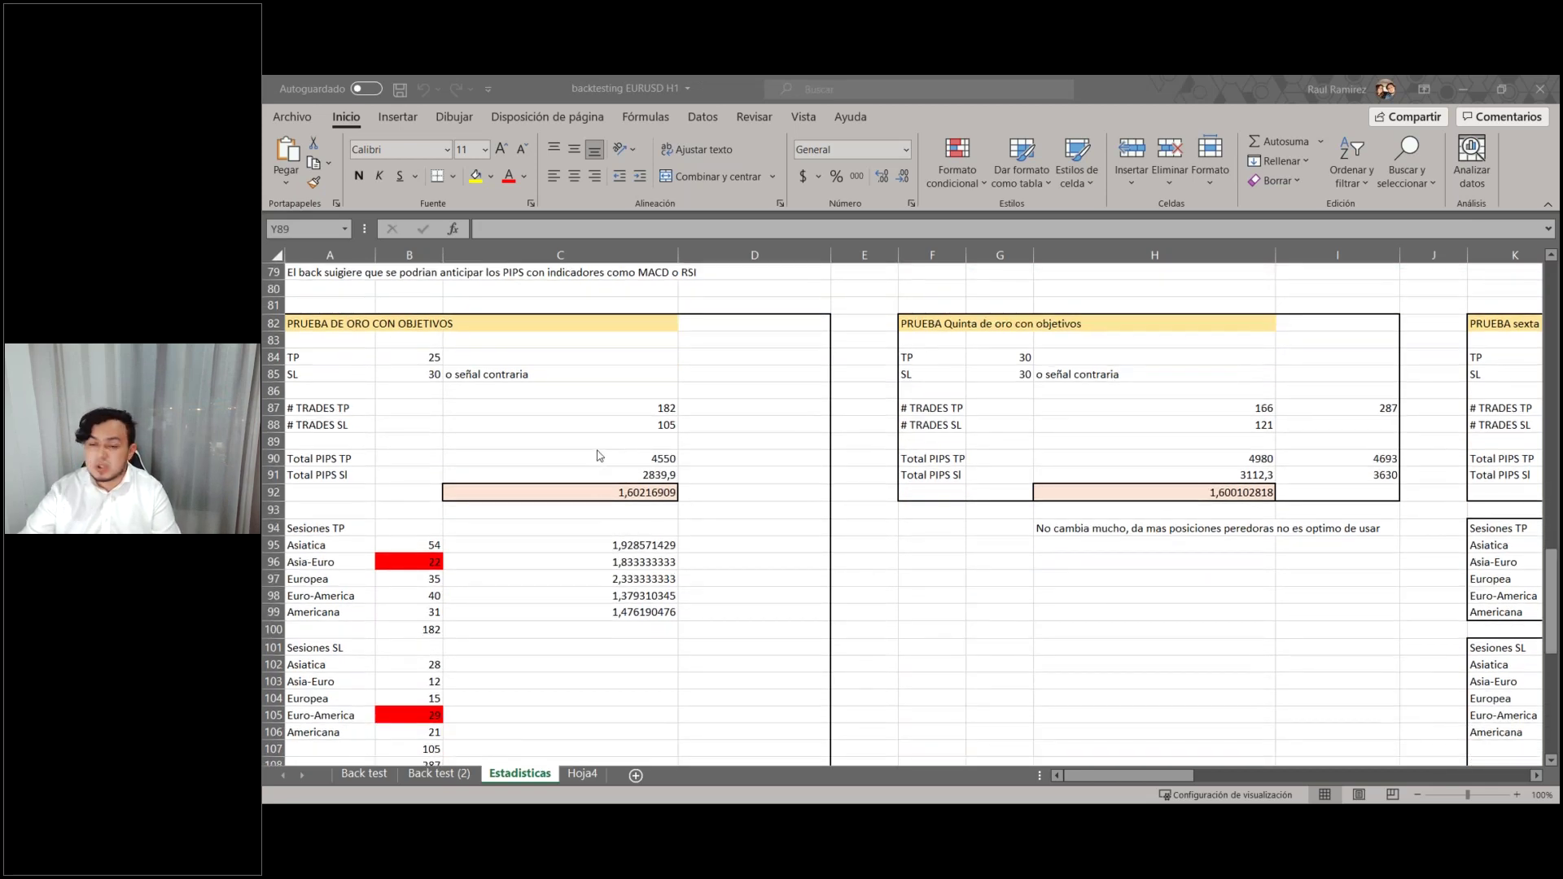
{"action": "left_click", "coordinate": [518, 418]}
{"action": "left_click", "coordinate": [546, 407]}
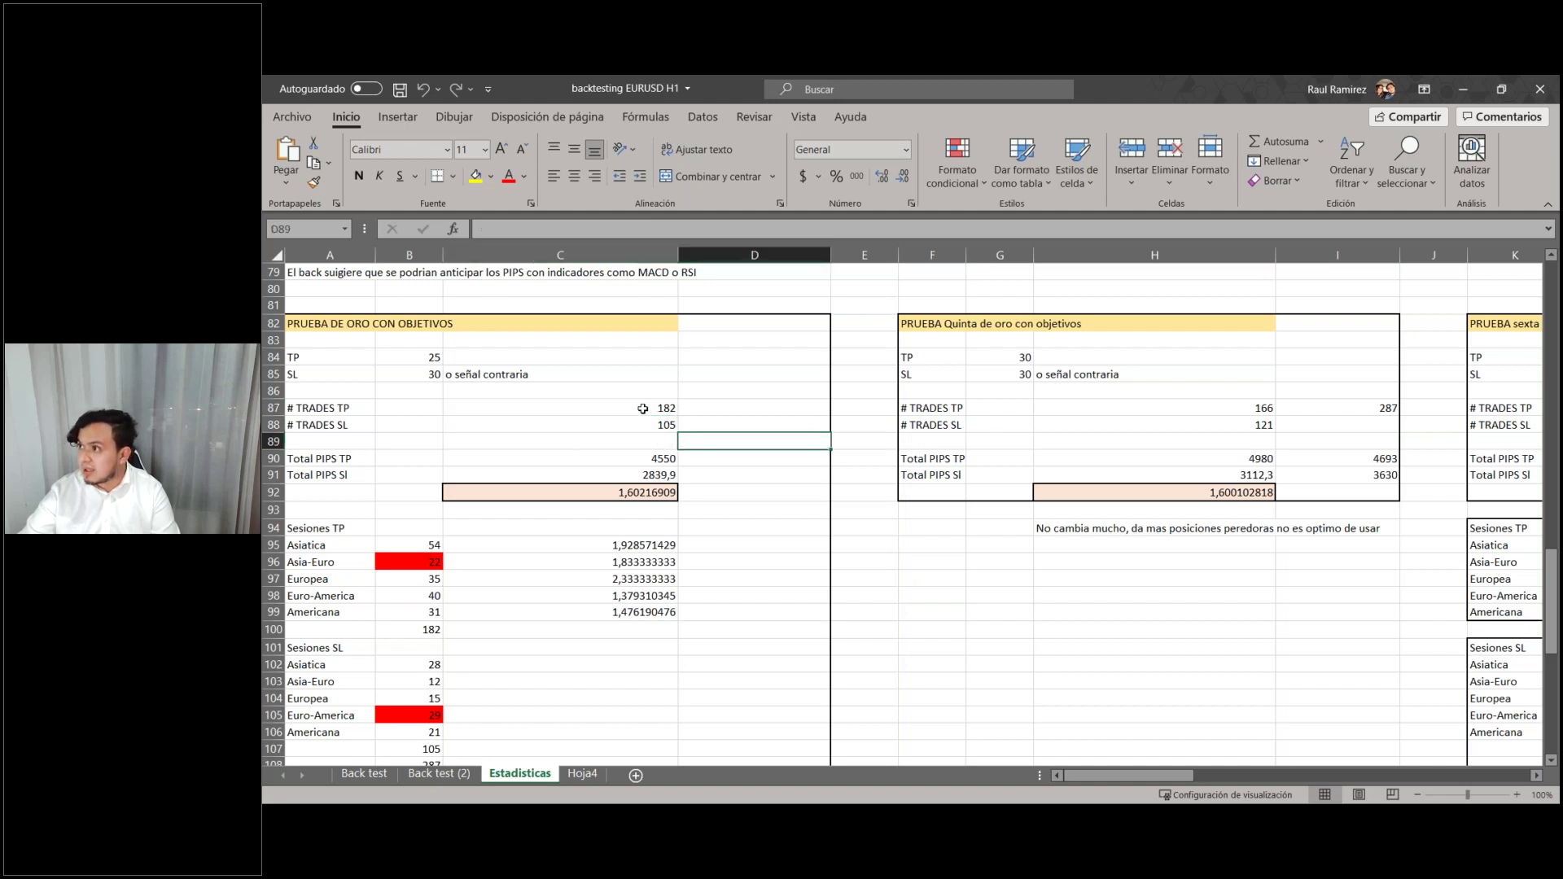
{"action": "left_click_drag", "start_coordinate": [643, 409], "coordinate": [649, 429]}
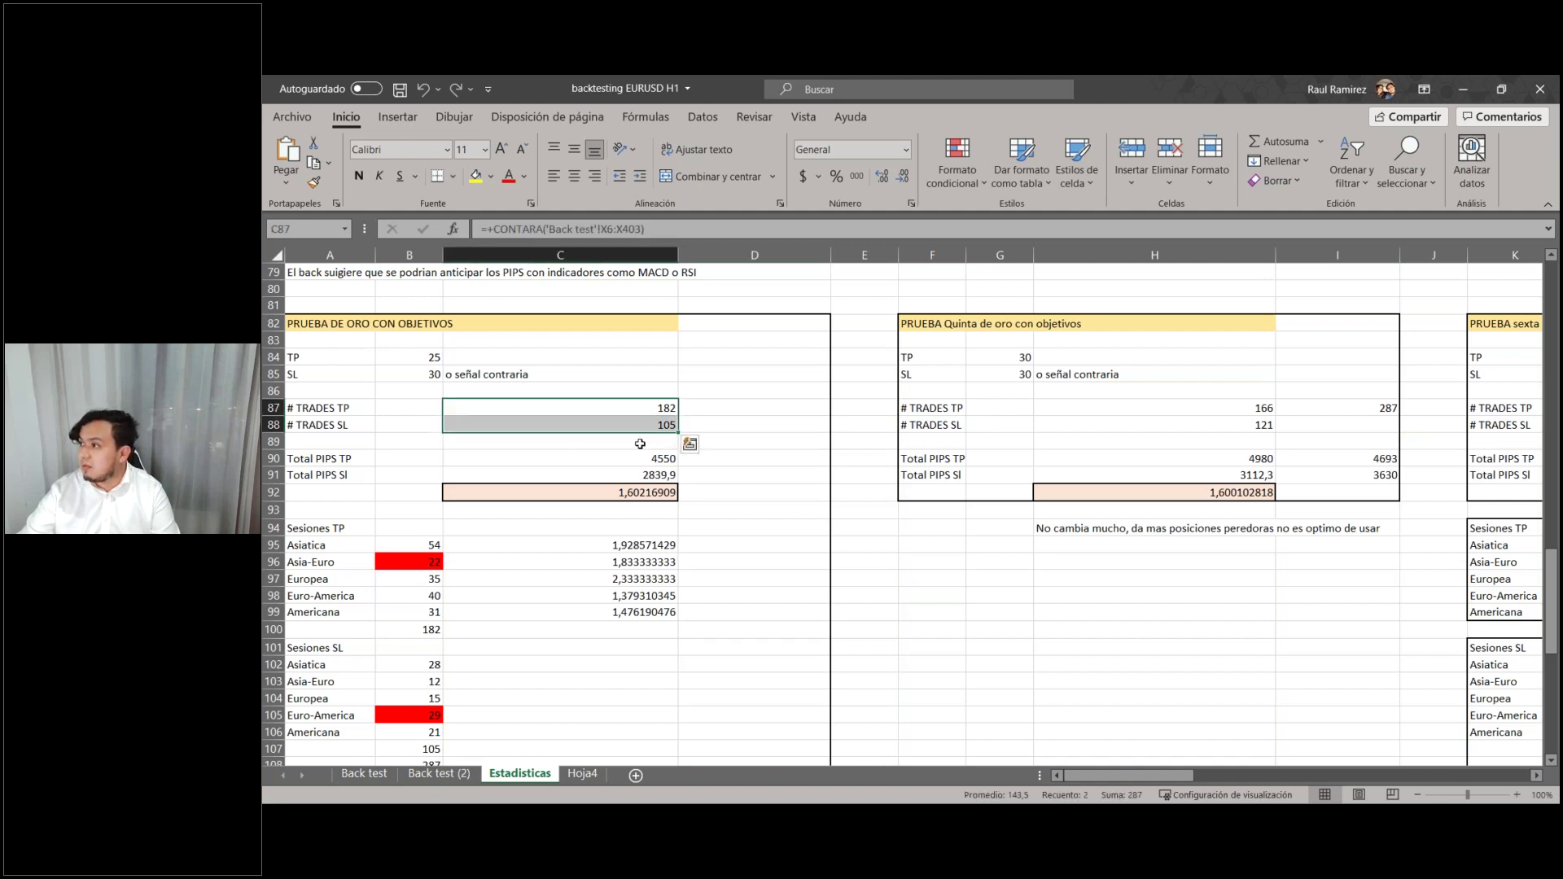
{"action": "left_click", "coordinate": [640, 443]}
{"action": "type", "text": "+su"}
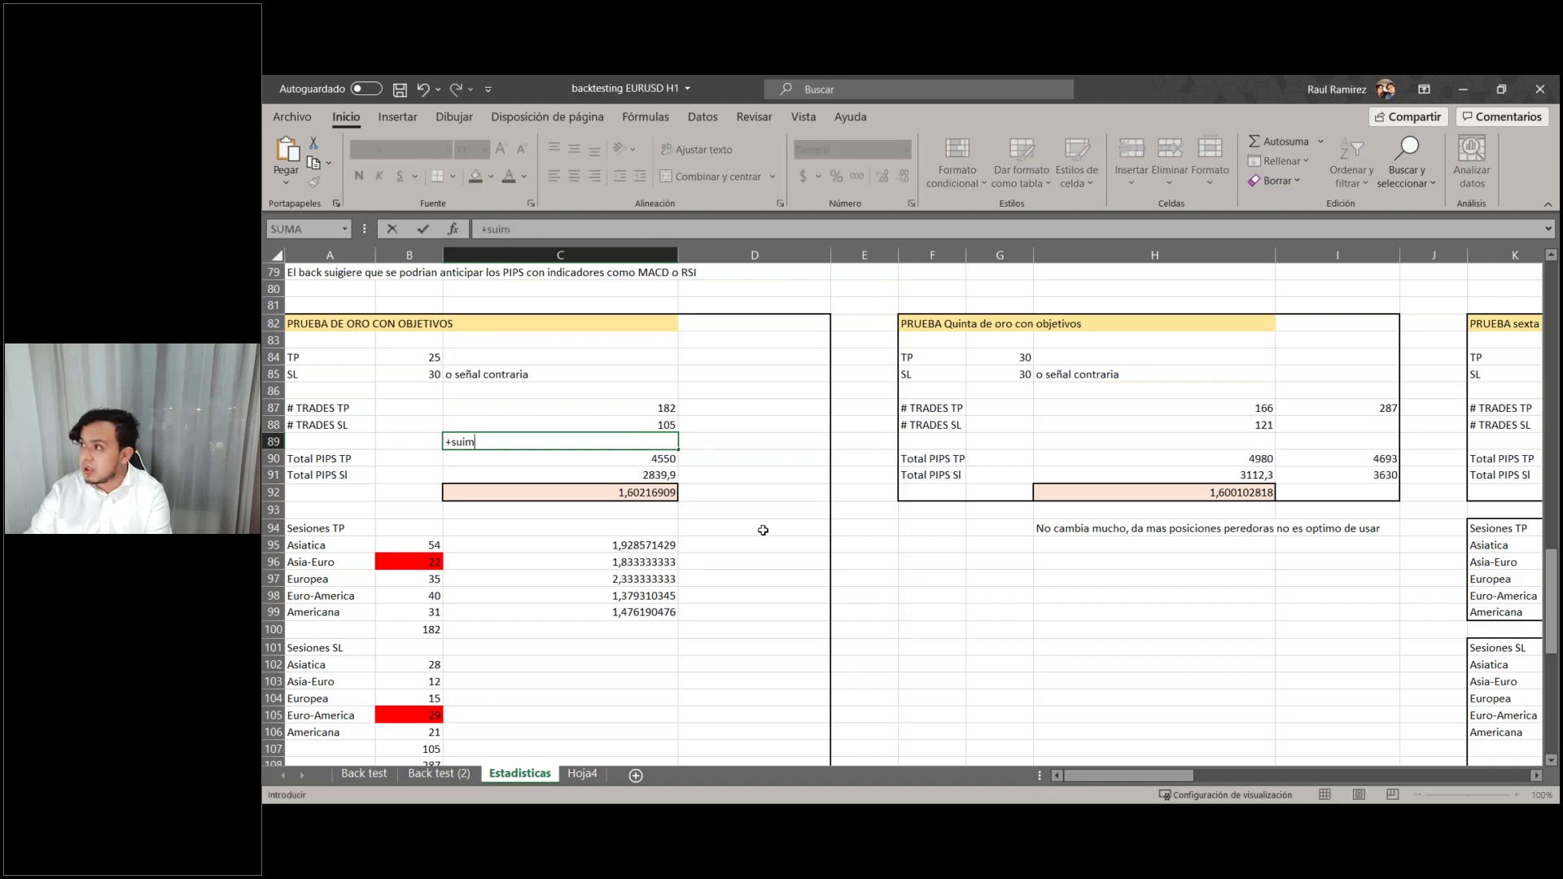
{"action": "type", "text": "ma("}
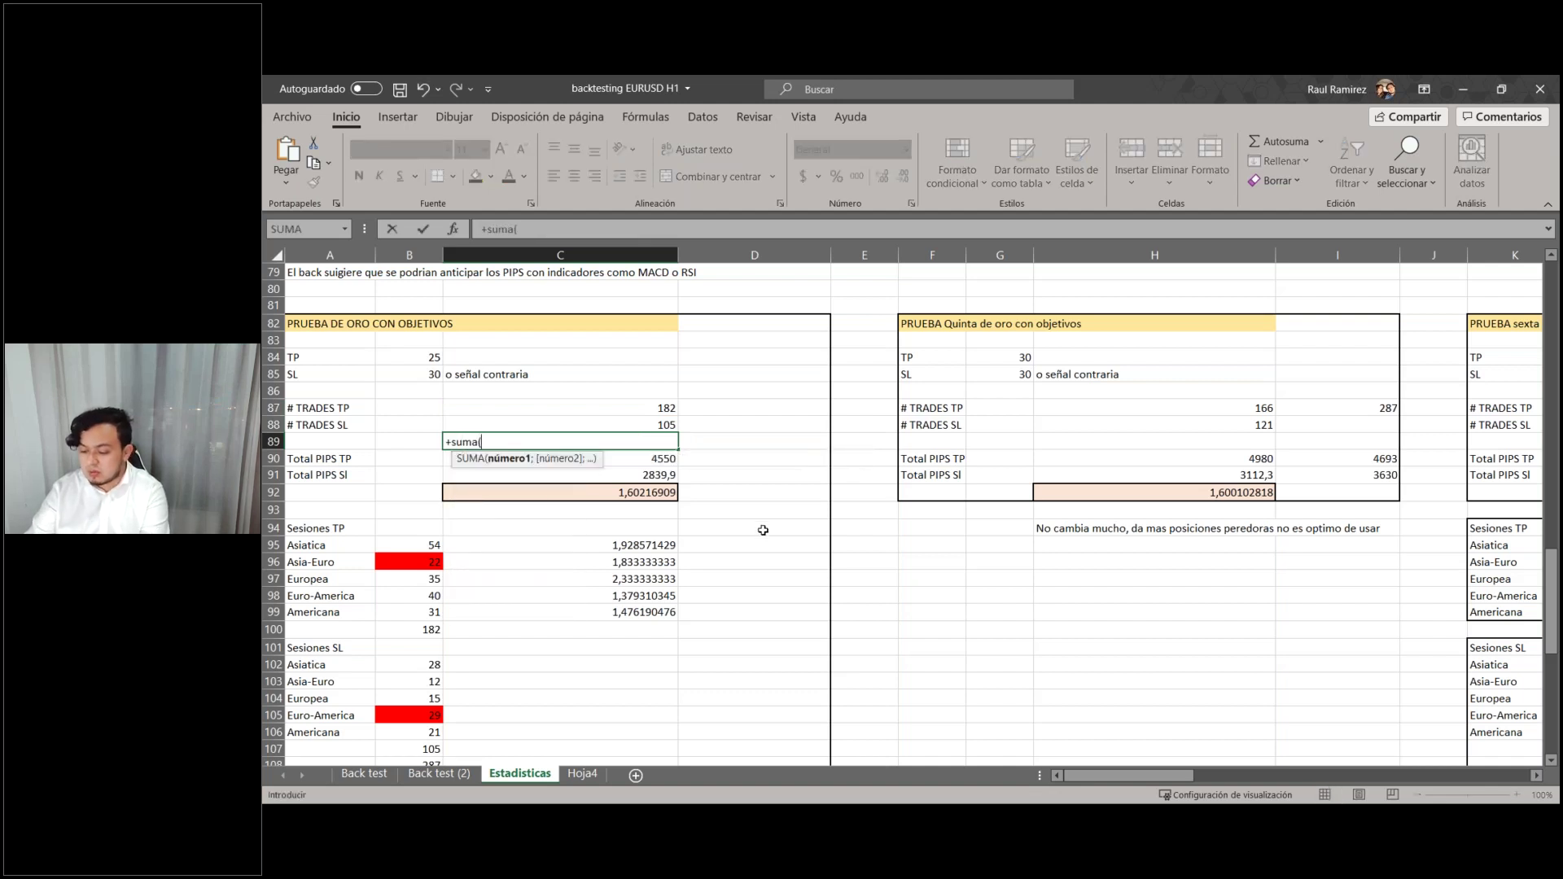
{"action": "left_click_drag", "start_coordinate": [675, 414], "coordinate": [668, 425]}
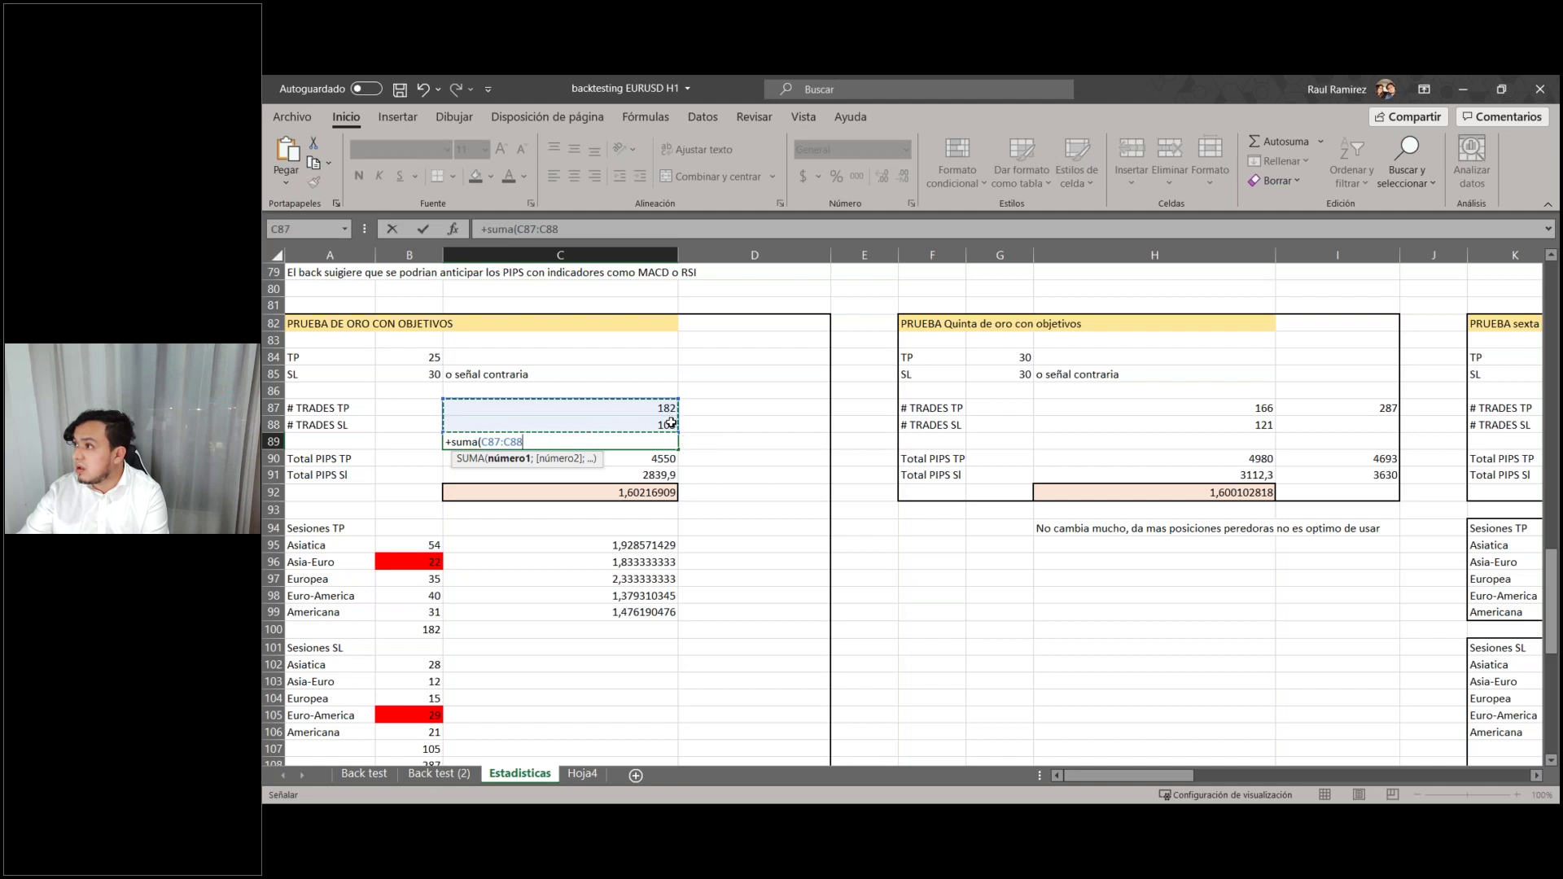
{"action": "key", "text": "Return"}
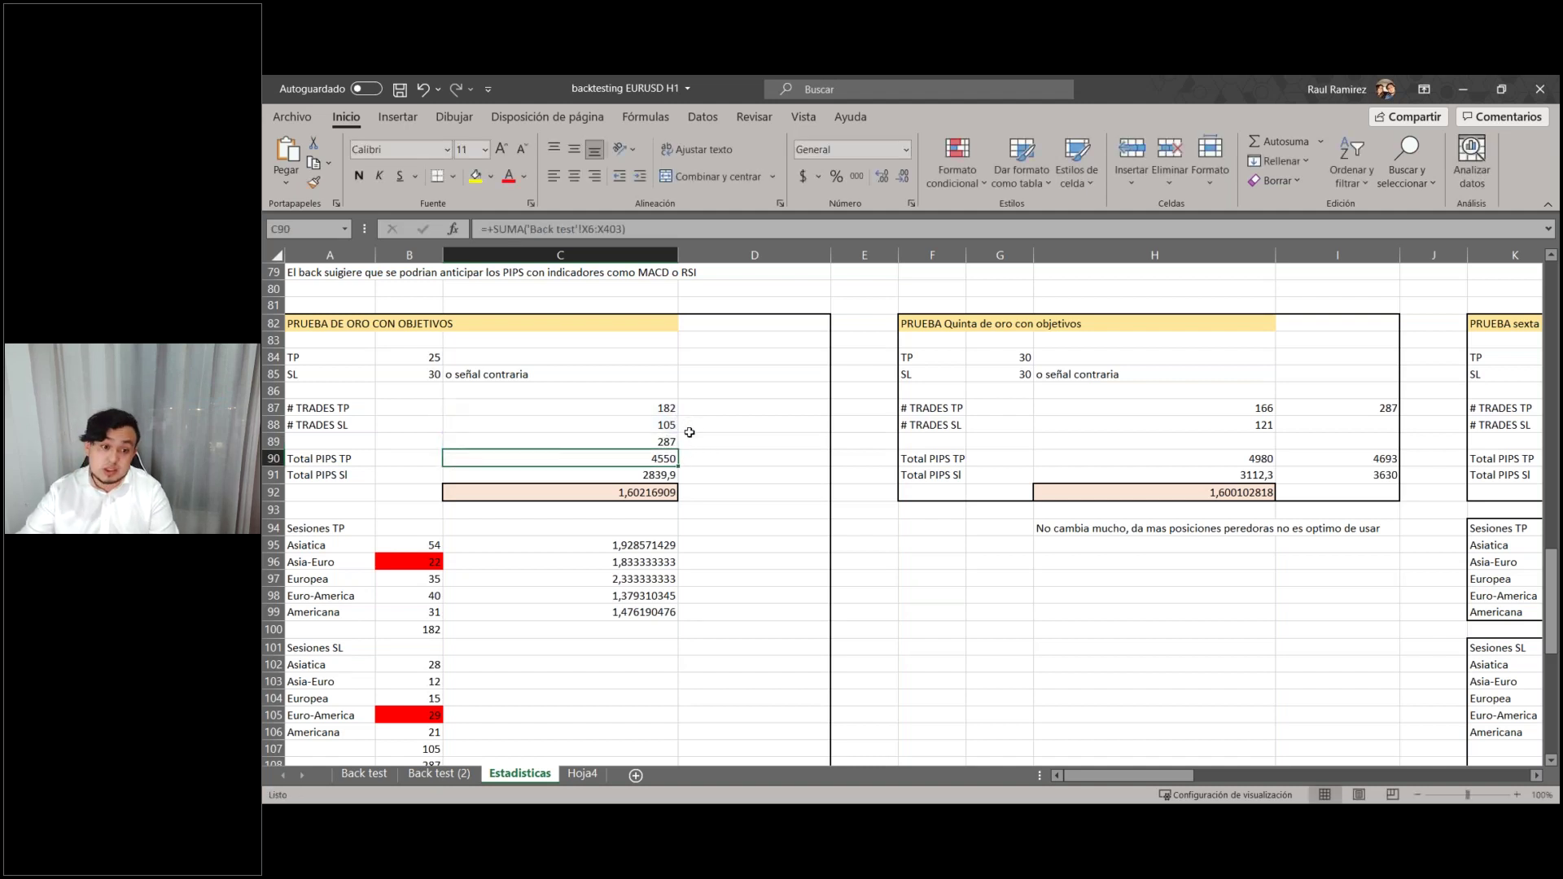
Step: Check the # TRADES TP and # TRADES SL counts in the PRUEBA DE ORO CON OBJETIVOS block
{"action": "left_click", "coordinate": [666, 411]}
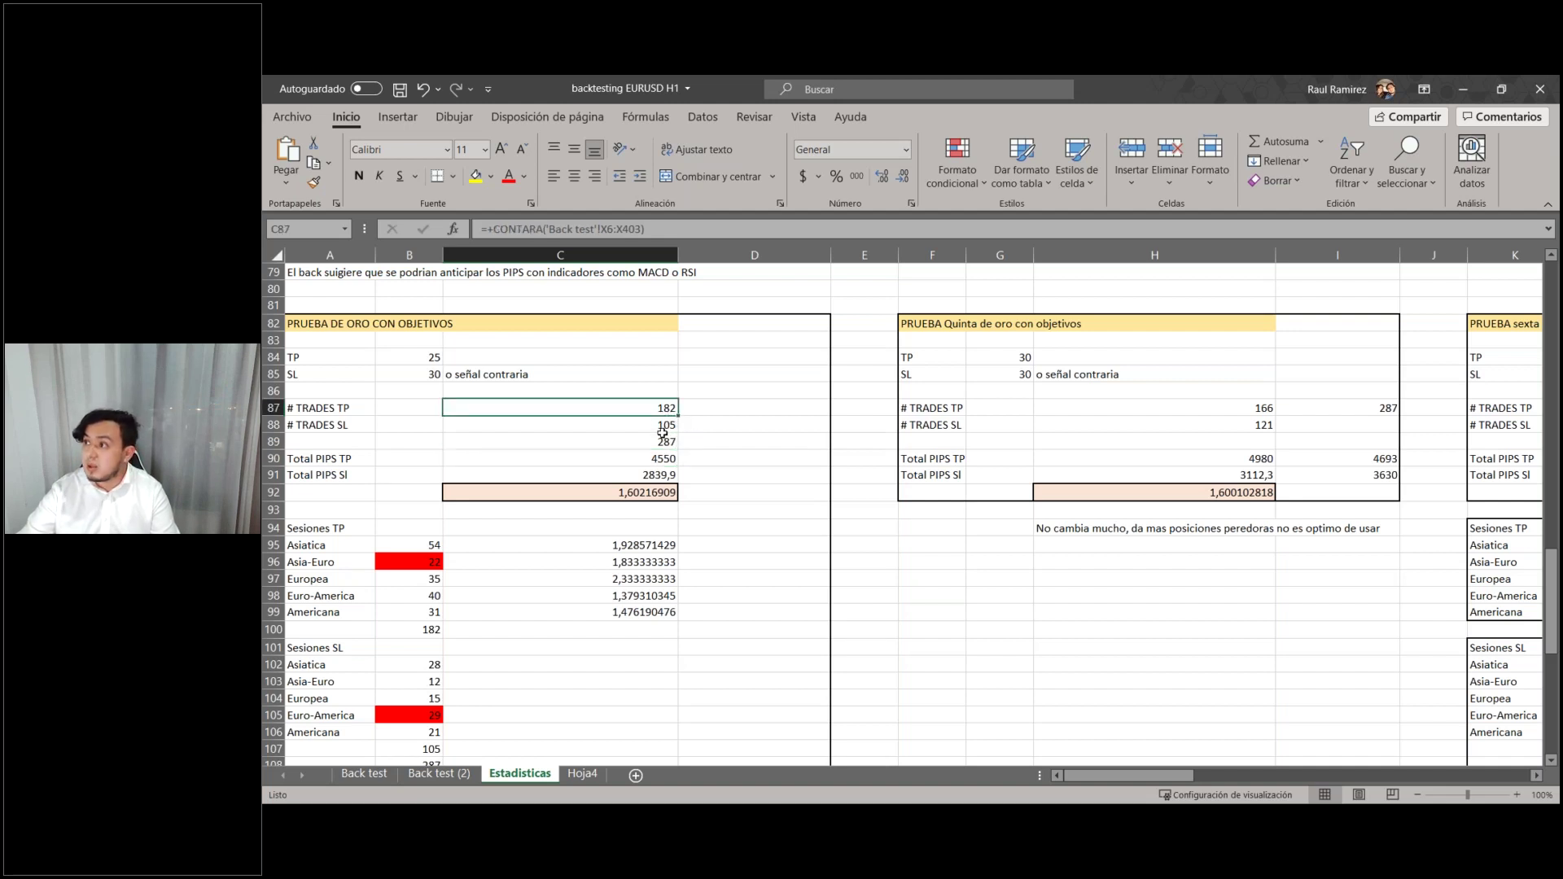
{"action": "left_click", "coordinate": [664, 439]}
{"action": "left_click", "coordinate": [675, 429]}
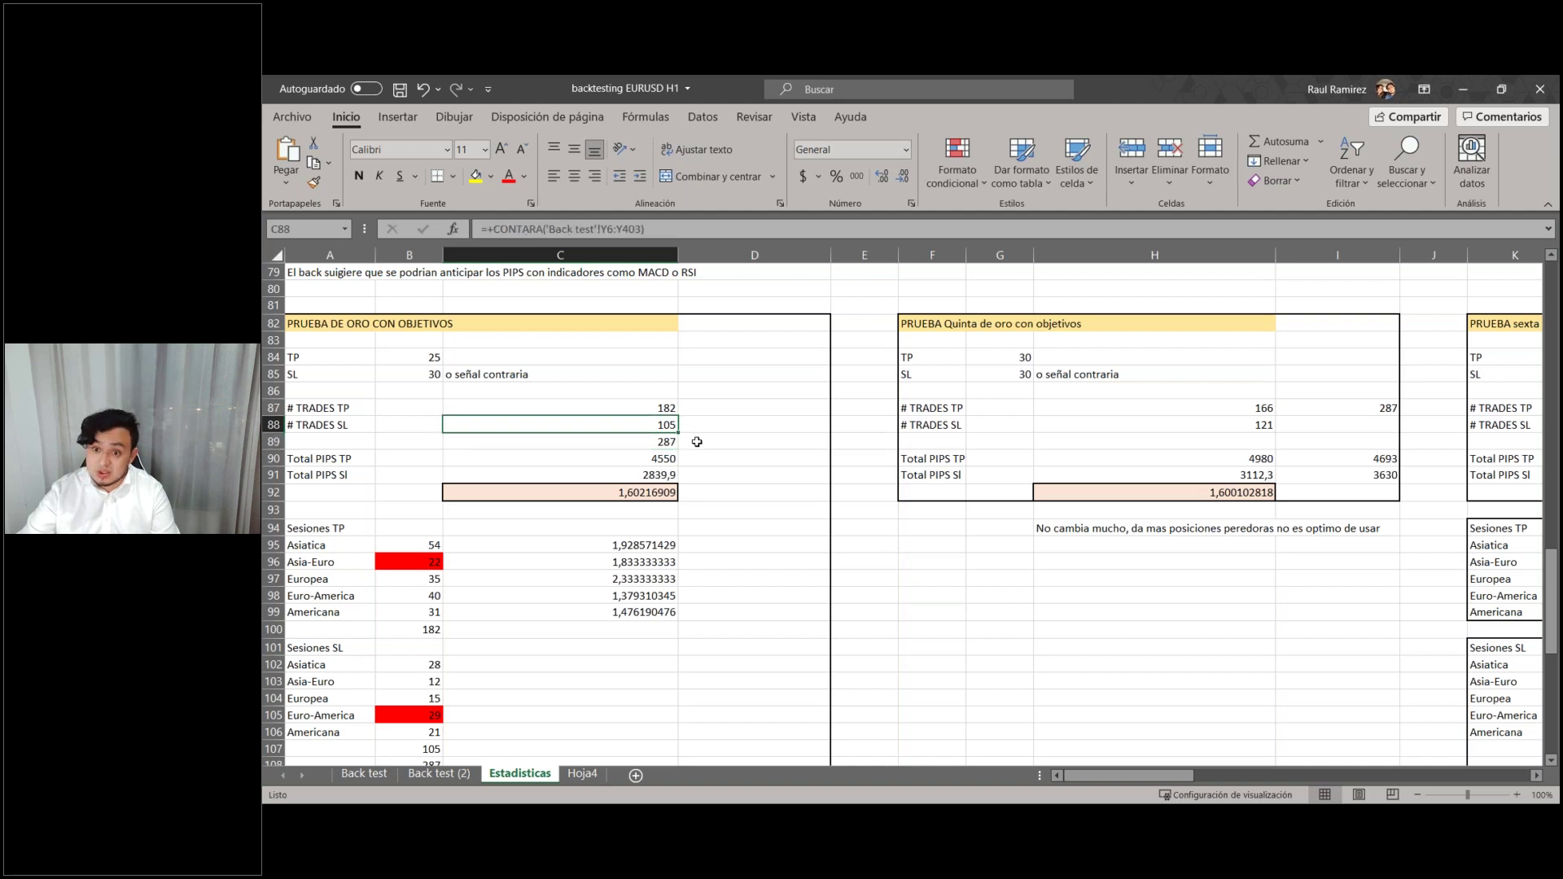
Step: Examine the trade counts per session under Sesiones TP and Sesiones SL, including the highlighted Asia-Euro and Euro-America cells
{"action": "scroll", "coordinate": [683, 437], "scroll_direction": "down", "scroll_amount": 2}
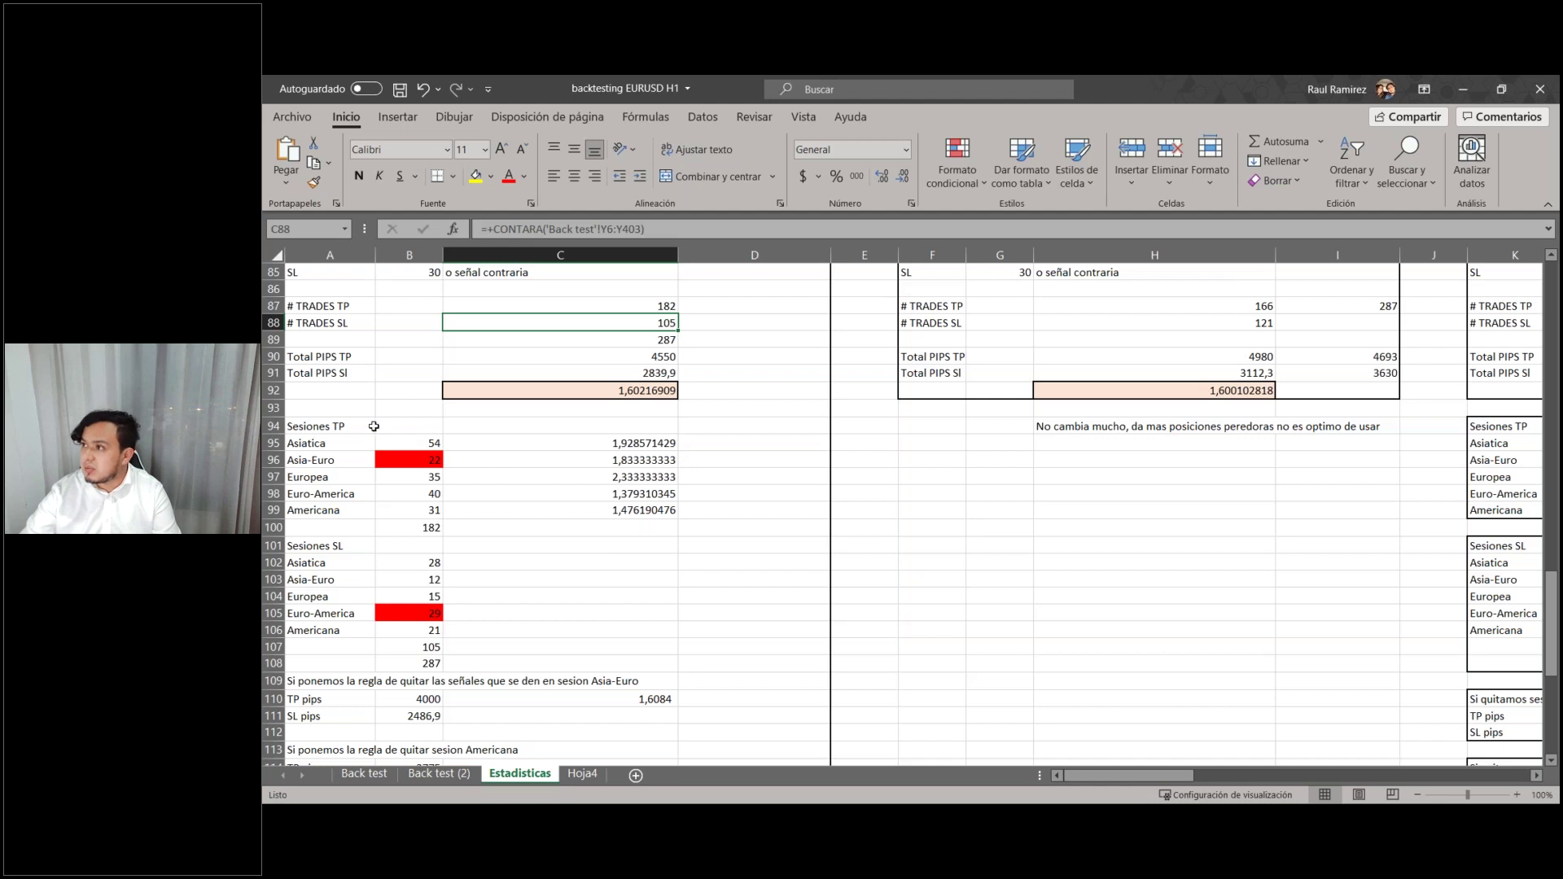
{"action": "left_click", "coordinate": [402, 450]}
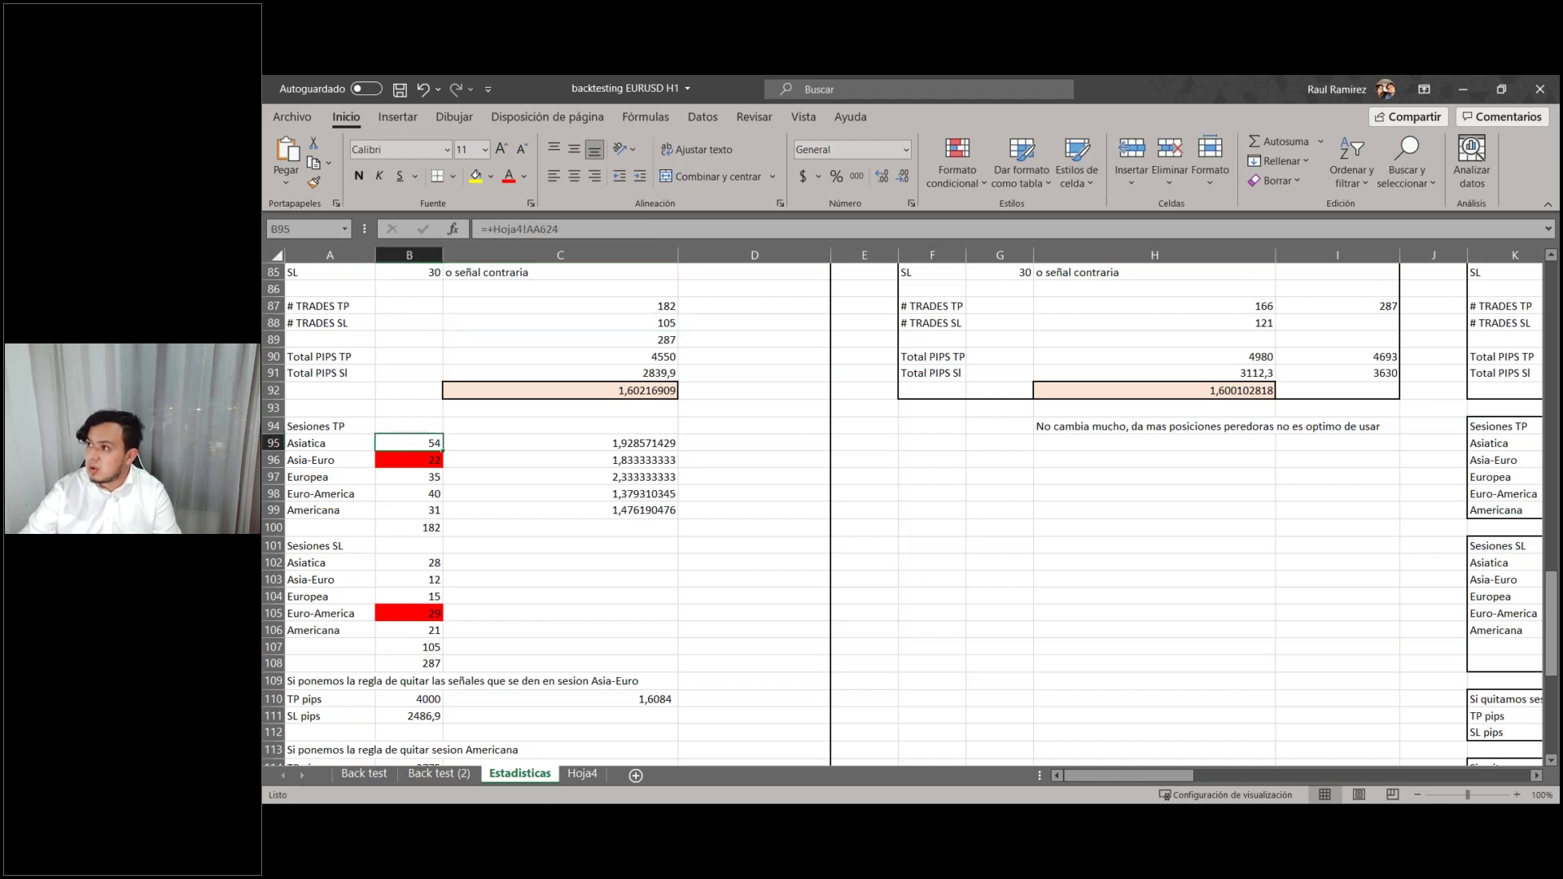
{"action": "left_click", "coordinate": [403, 466]}
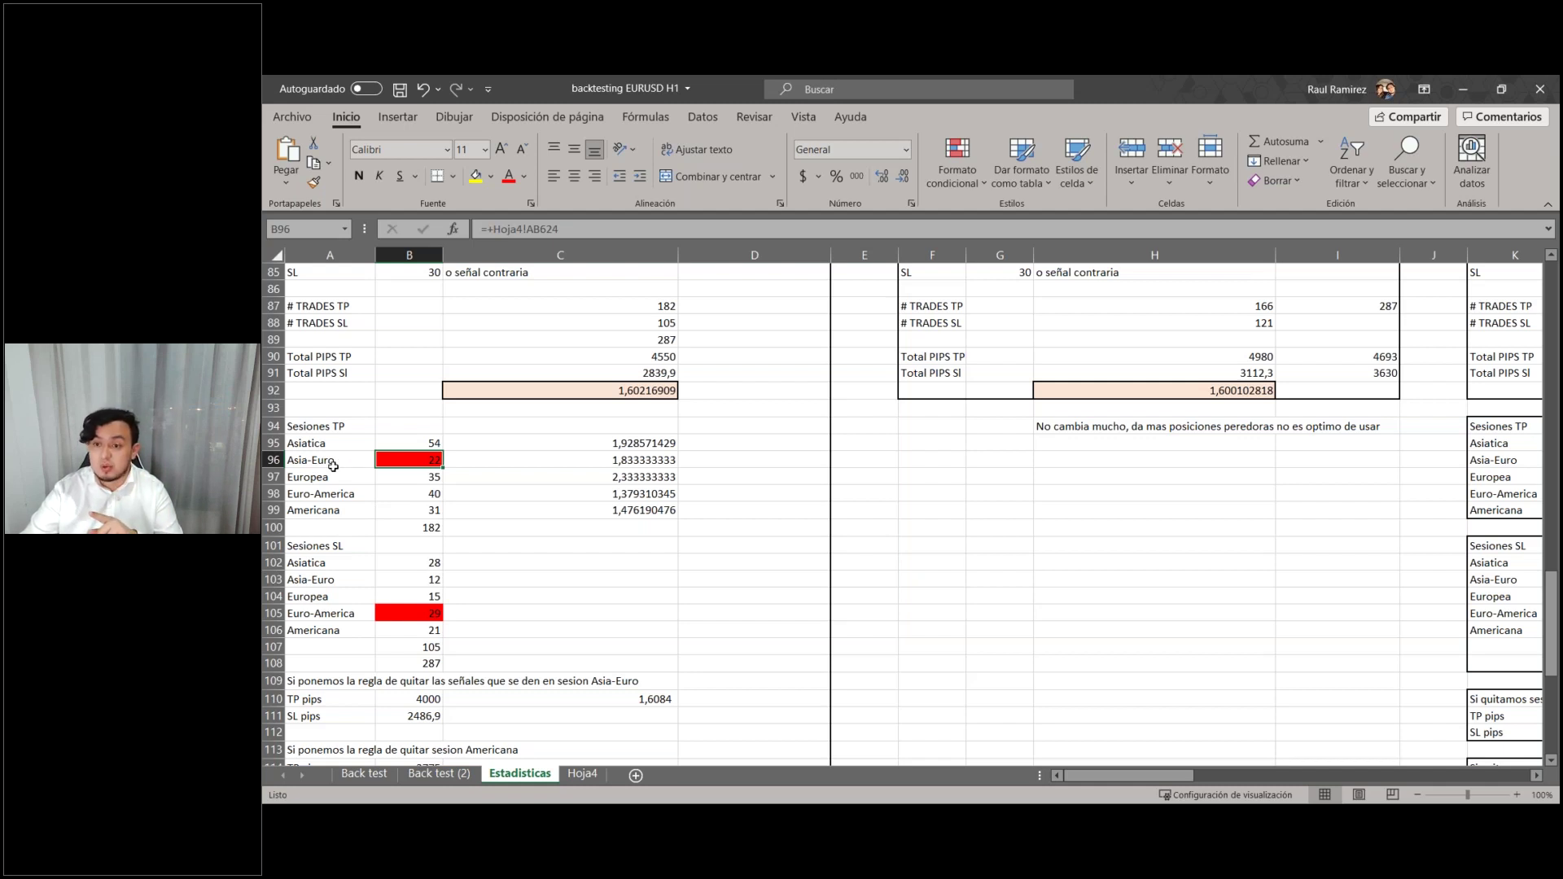
{"action": "left_click", "coordinate": [424, 525]}
{"action": "left_click", "coordinate": [400, 507]}
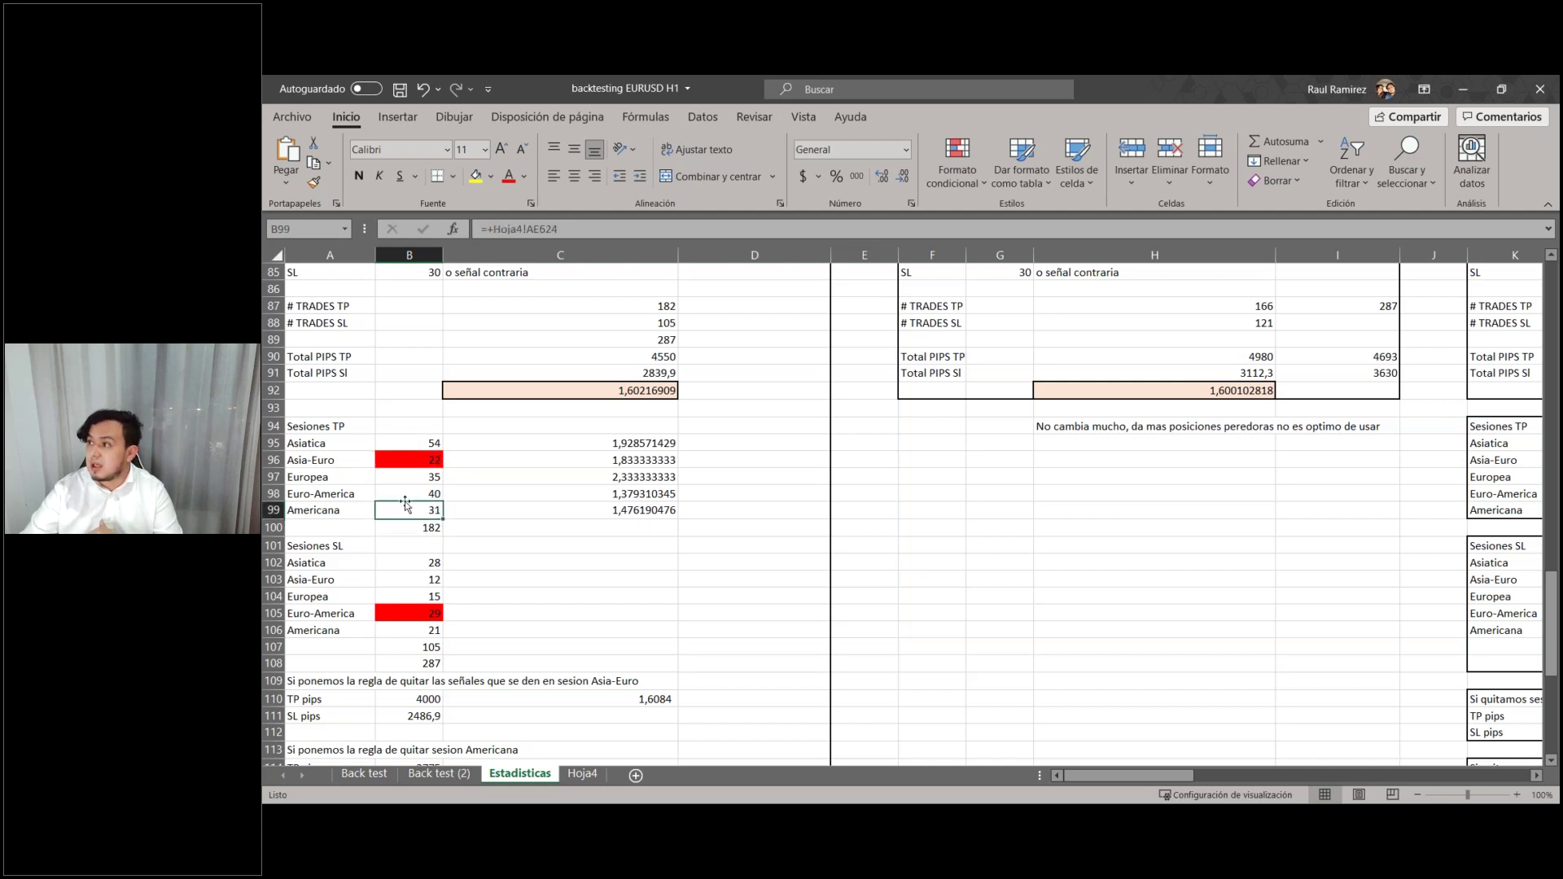
{"action": "left_click", "coordinate": [403, 497]}
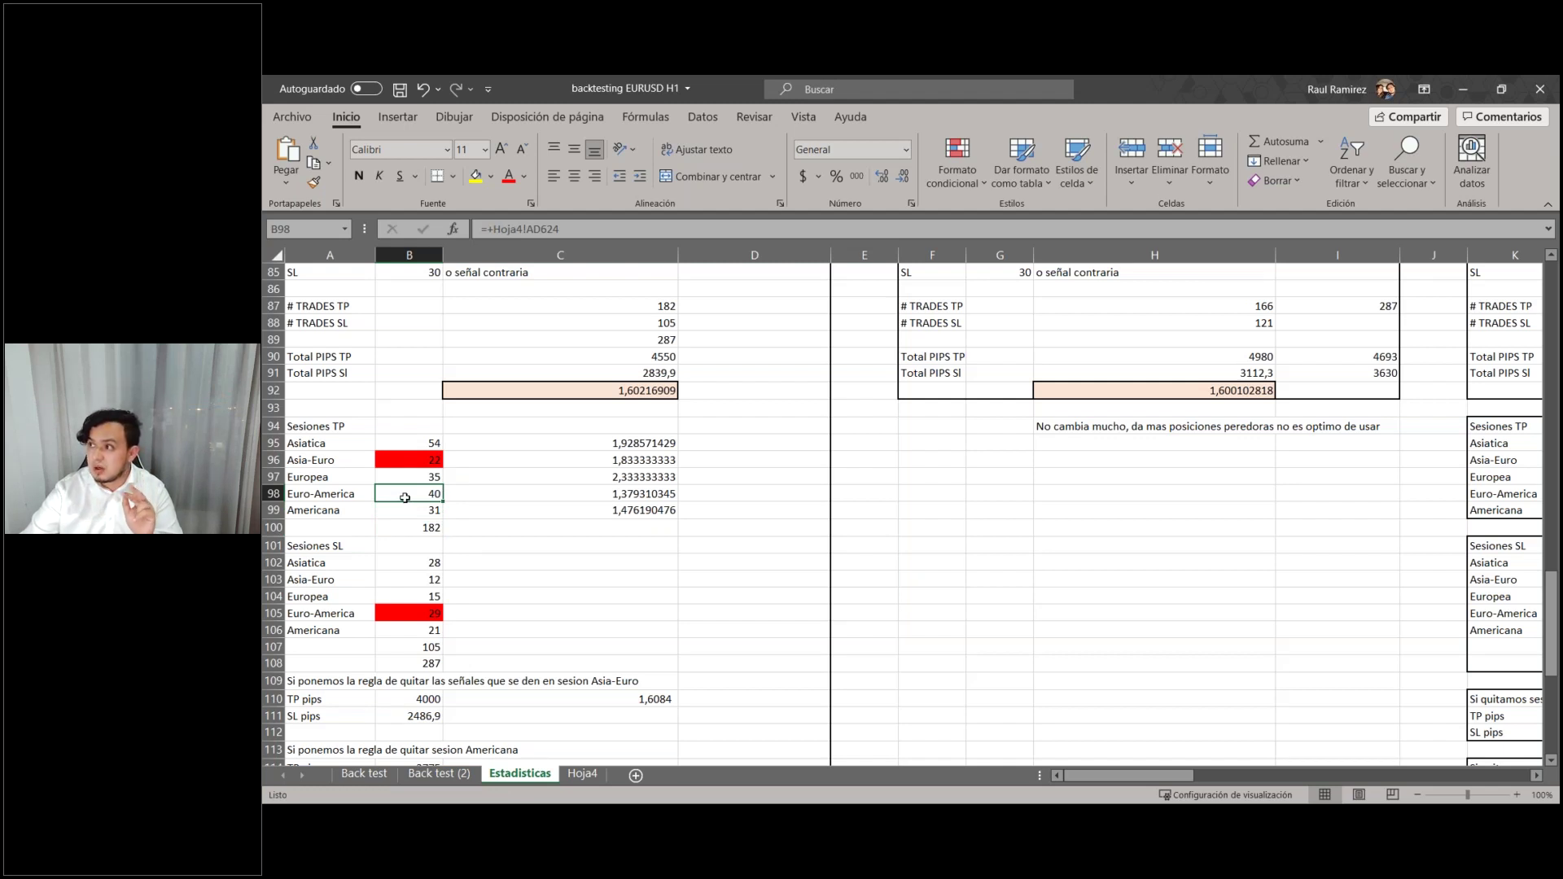
{"action": "scroll", "coordinate": [405, 487], "scroll_direction": "down", "scroll_amount": 1}
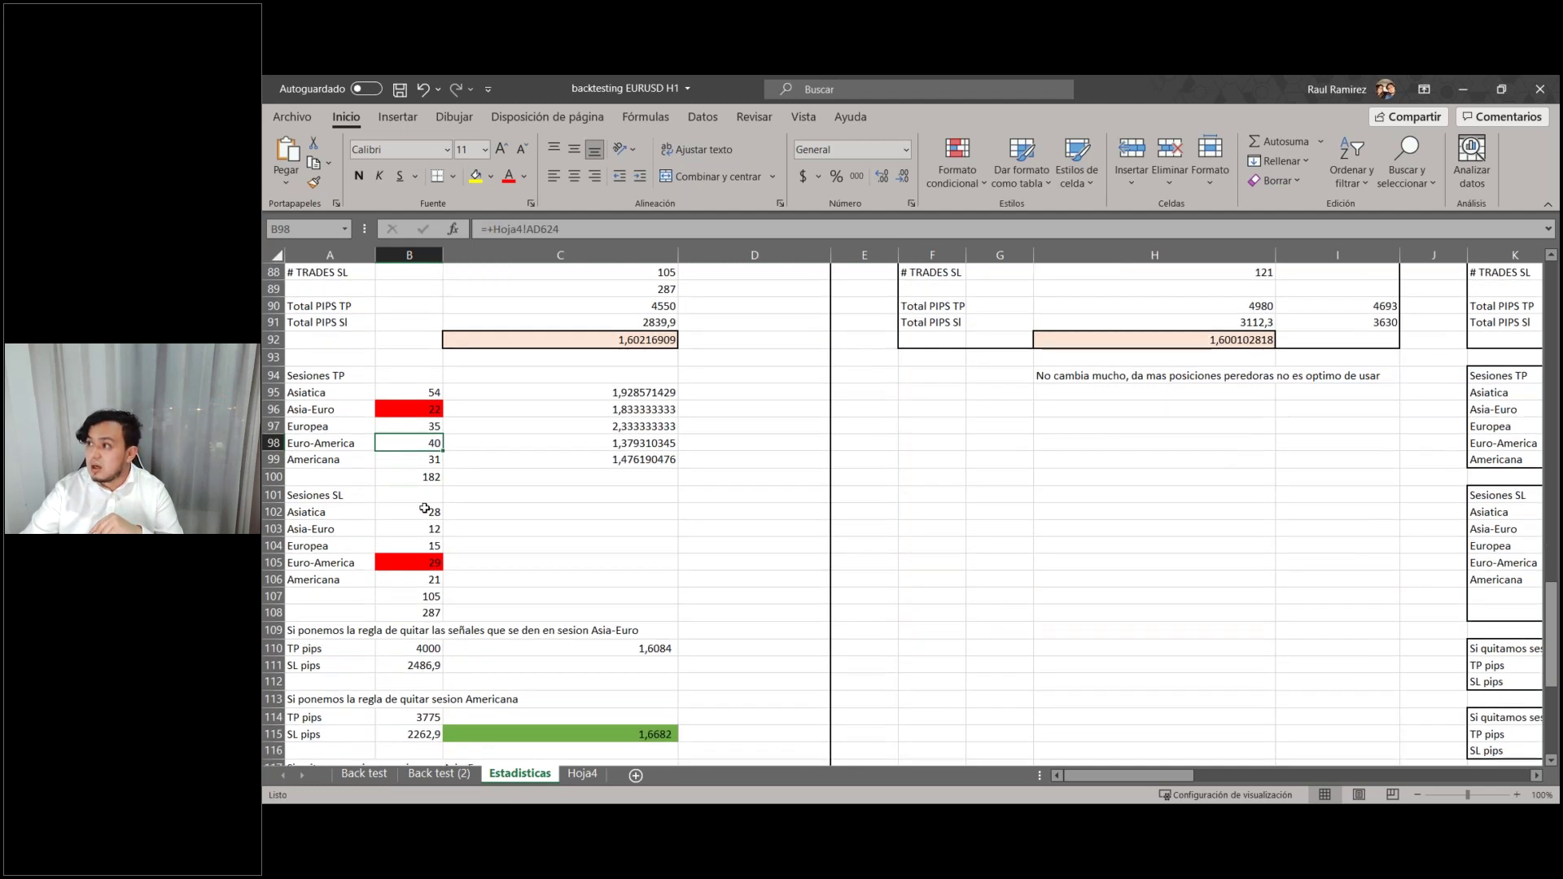
{"action": "left_click", "coordinate": [432, 562]}
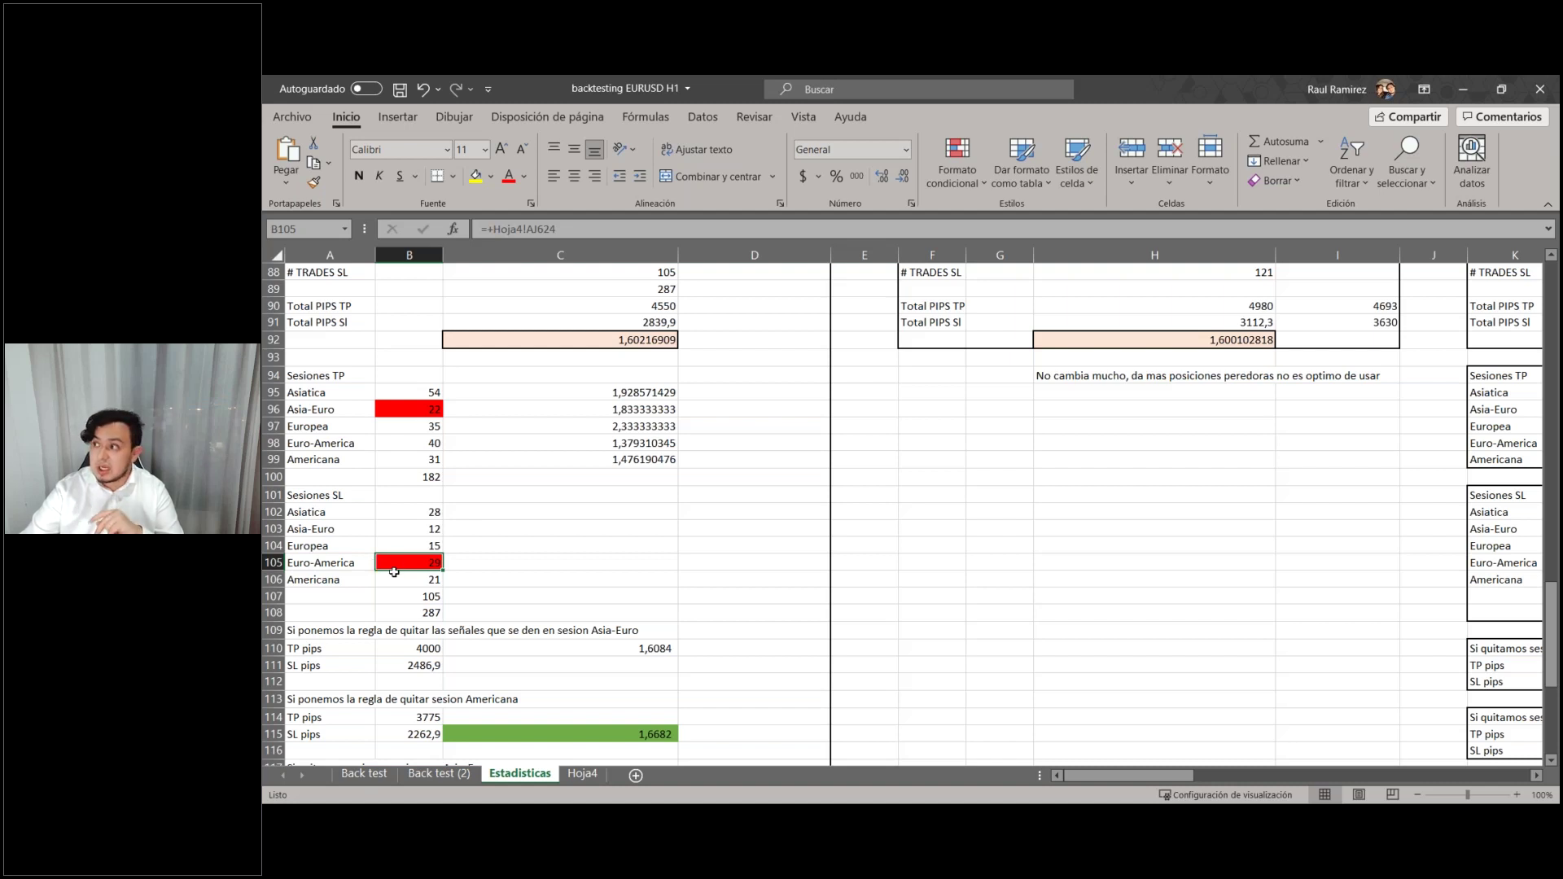
Step: Review the TP and SL pips of the scenarios without the Asia-Euro and American sessions, down to the third and fourth tests
{"action": "scroll", "coordinate": [407, 563], "scroll_direction": "down", "scroll_amount": 1}
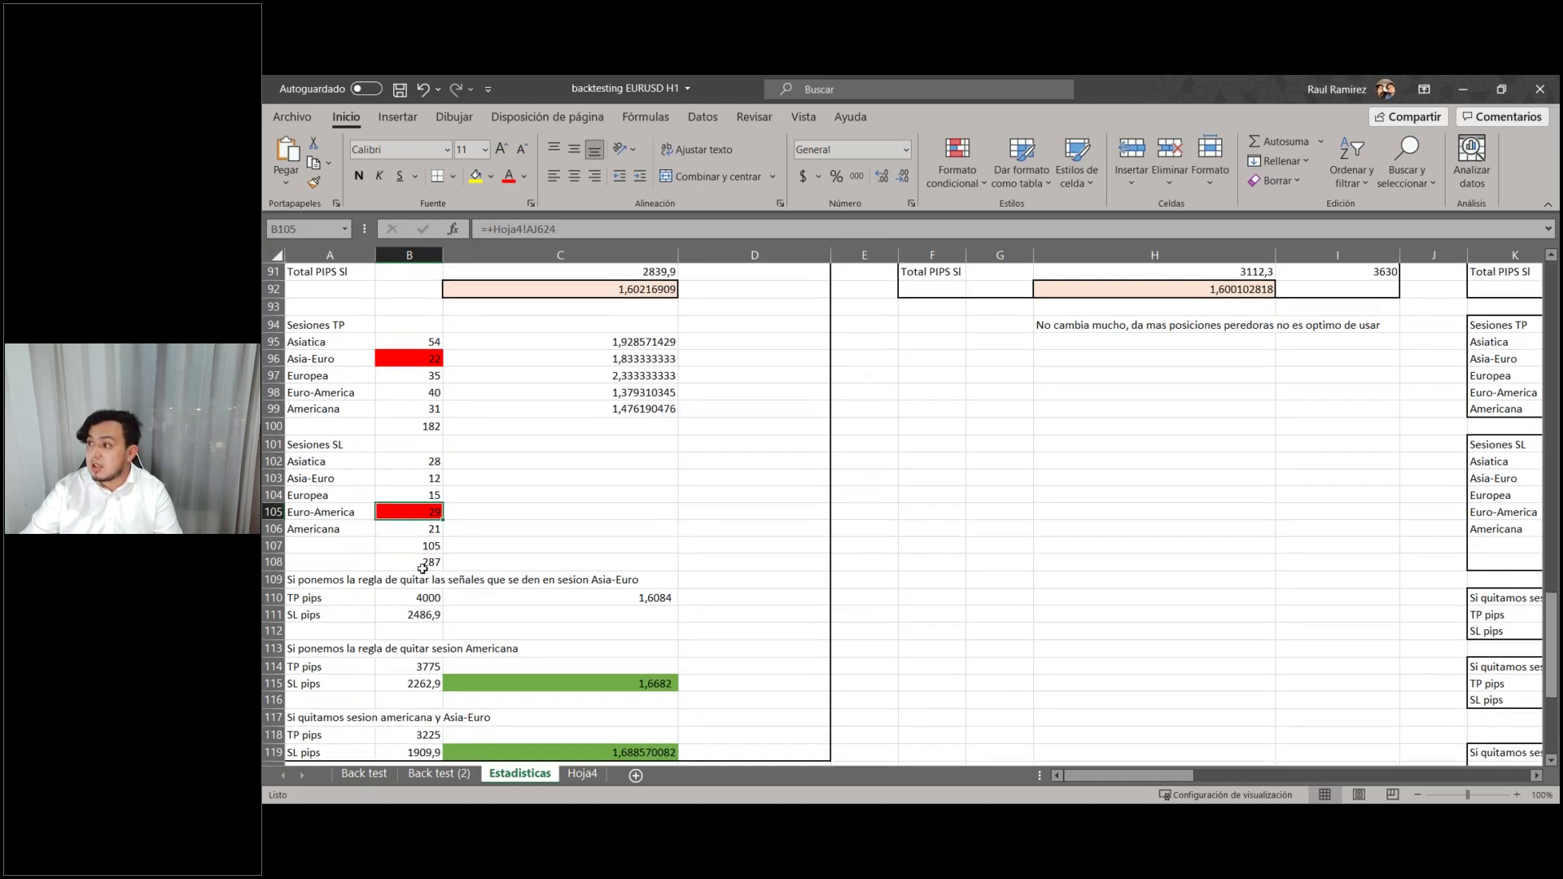
{"action": "scroll", "coordinate": [432, 520], "scroll_direction": "down", "scroll_amount": 2}
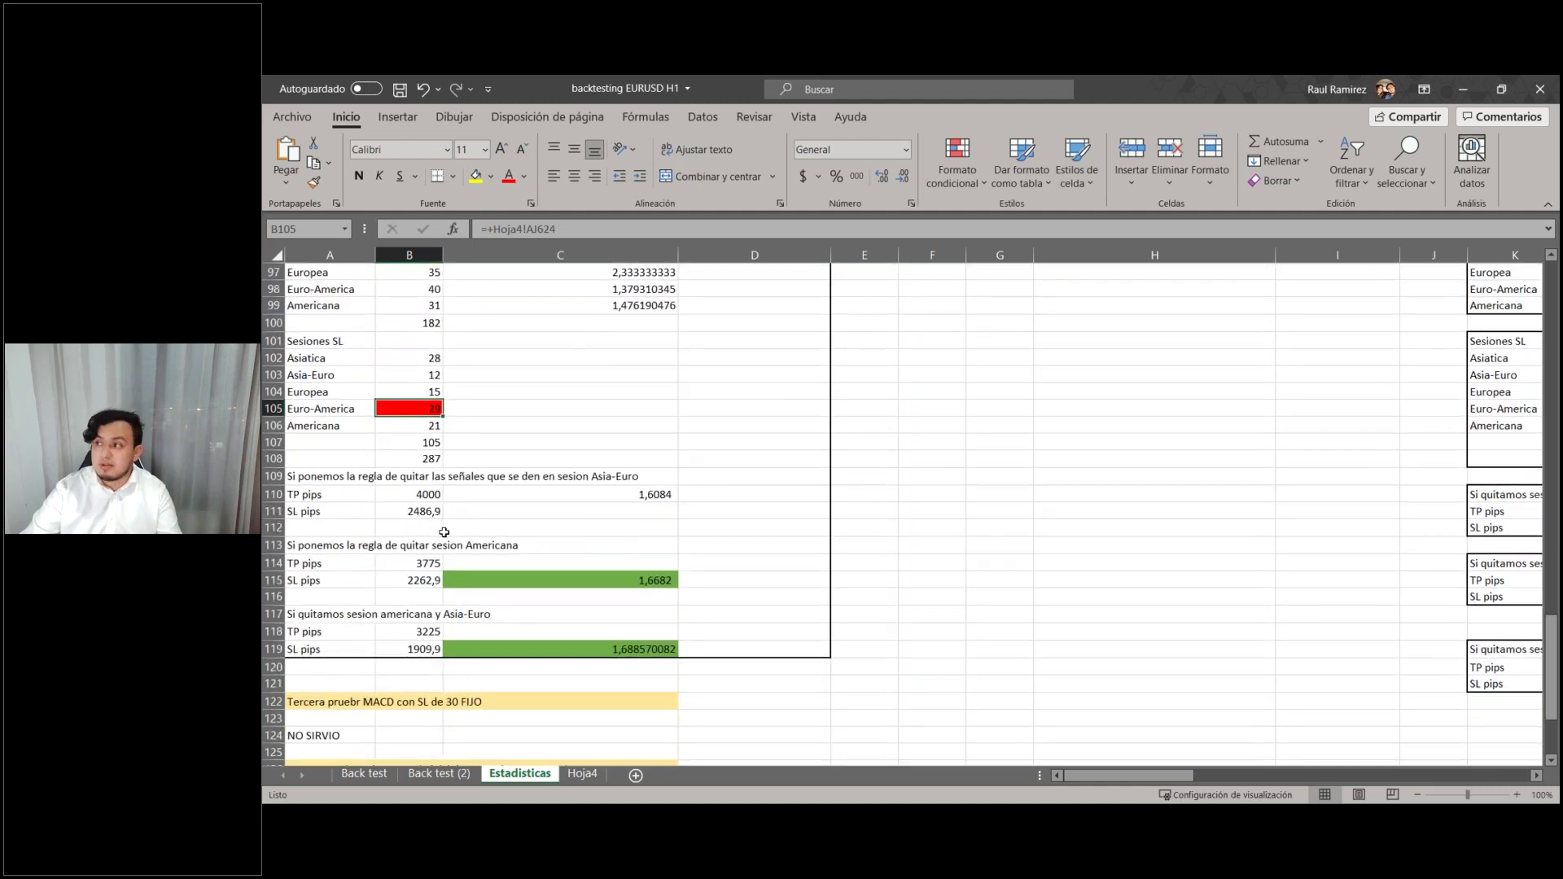
{"action": "left_click", "coordinate": [408, 480]}
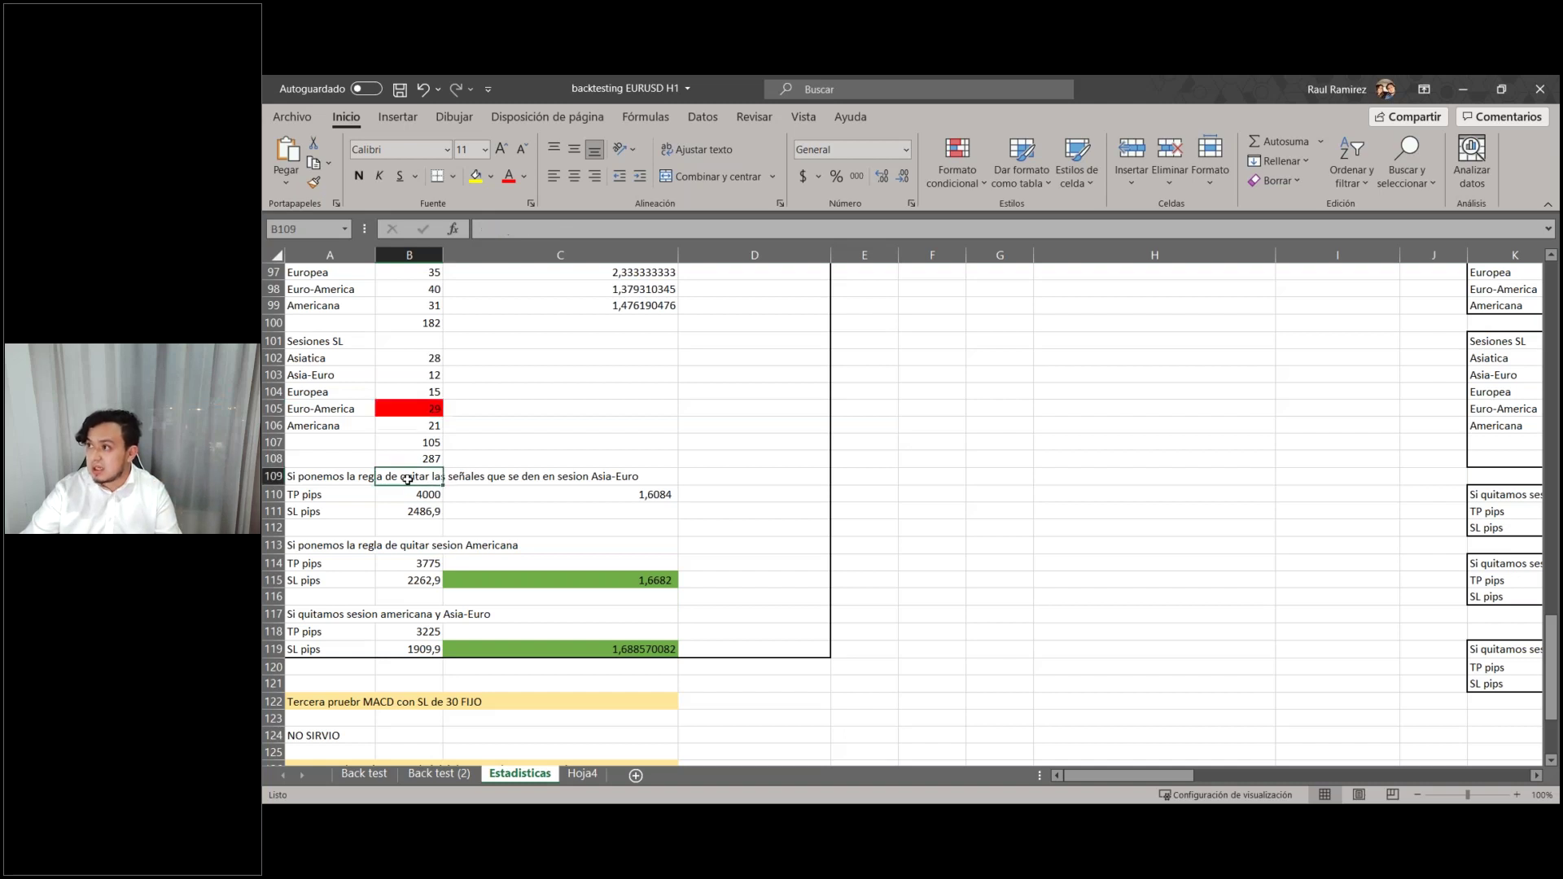
{"action": "left_click", "coordinate": [429, 497]}
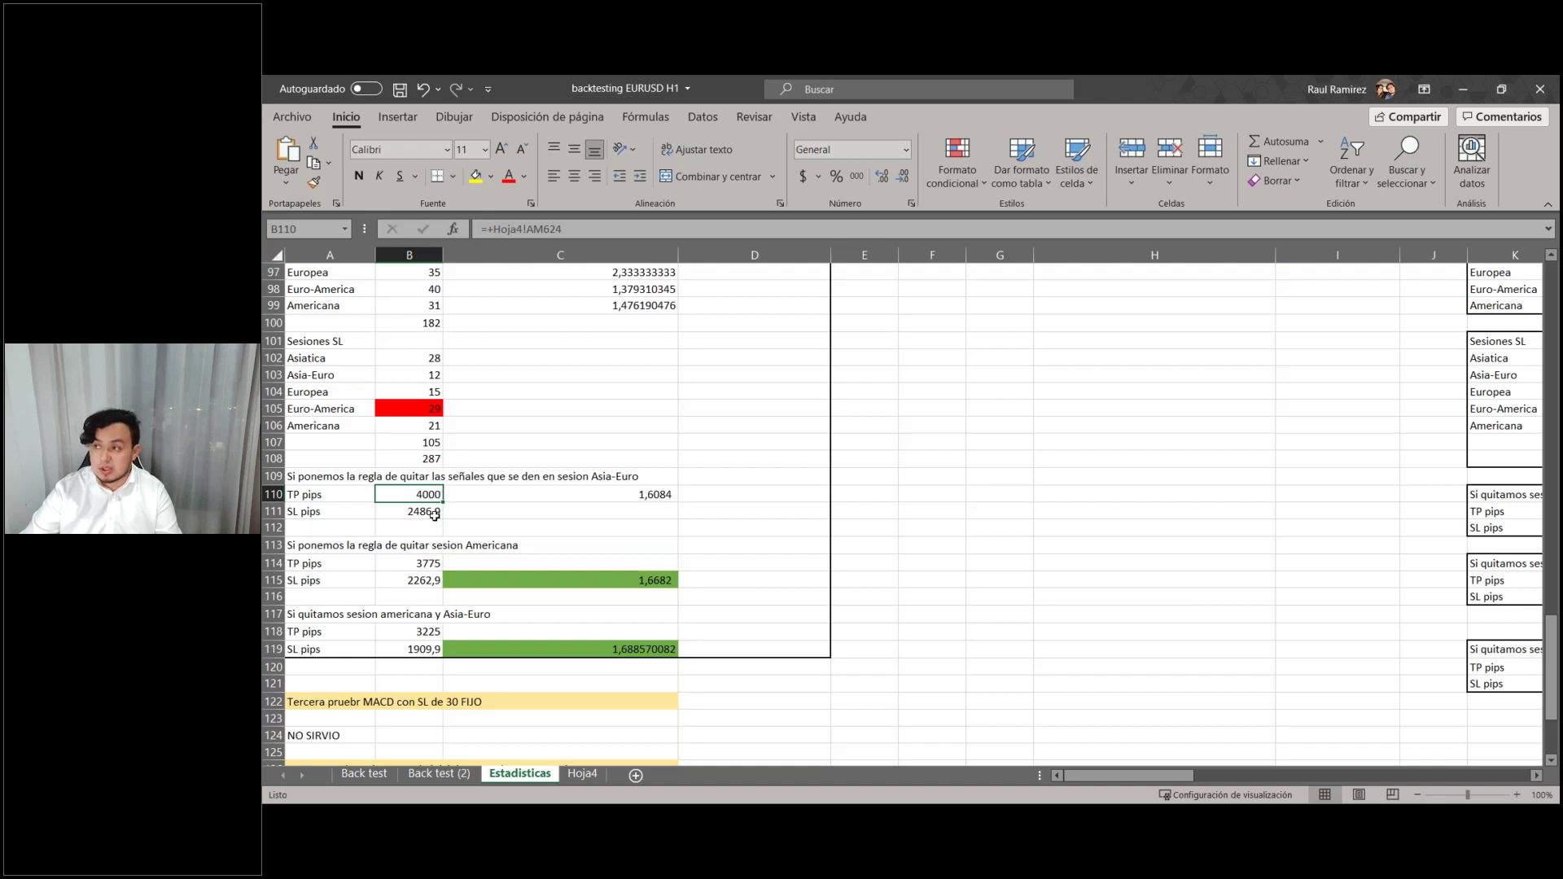
{"action": "left_click", "coordinate": [435, 514]}
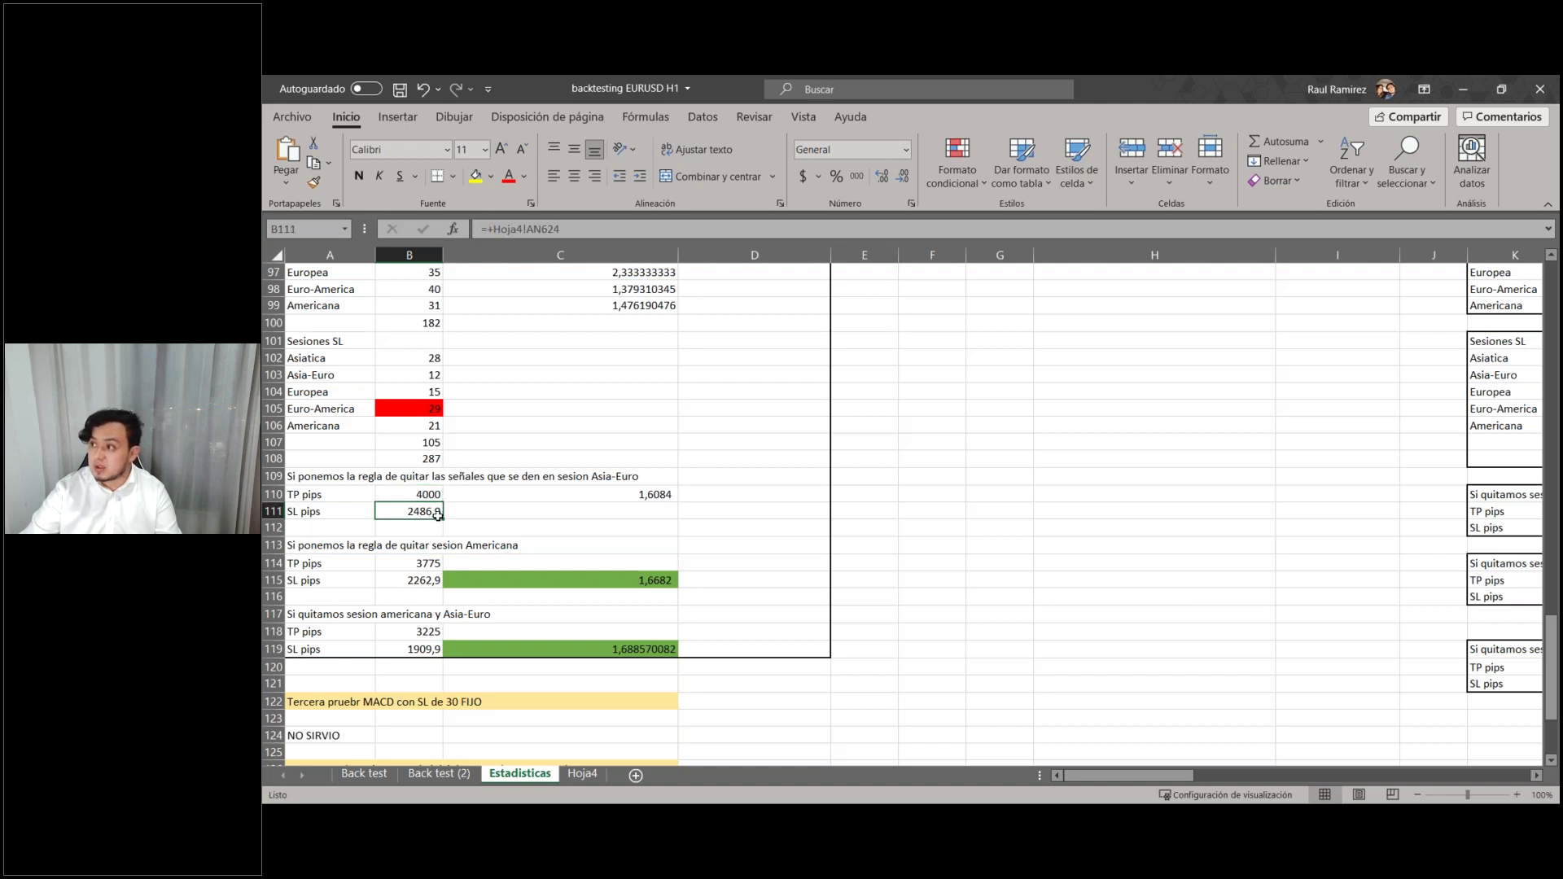
{"action": "scroll", "coordinate": [439, 517], "scroll_direction": "down", "scroll_amount": 4}
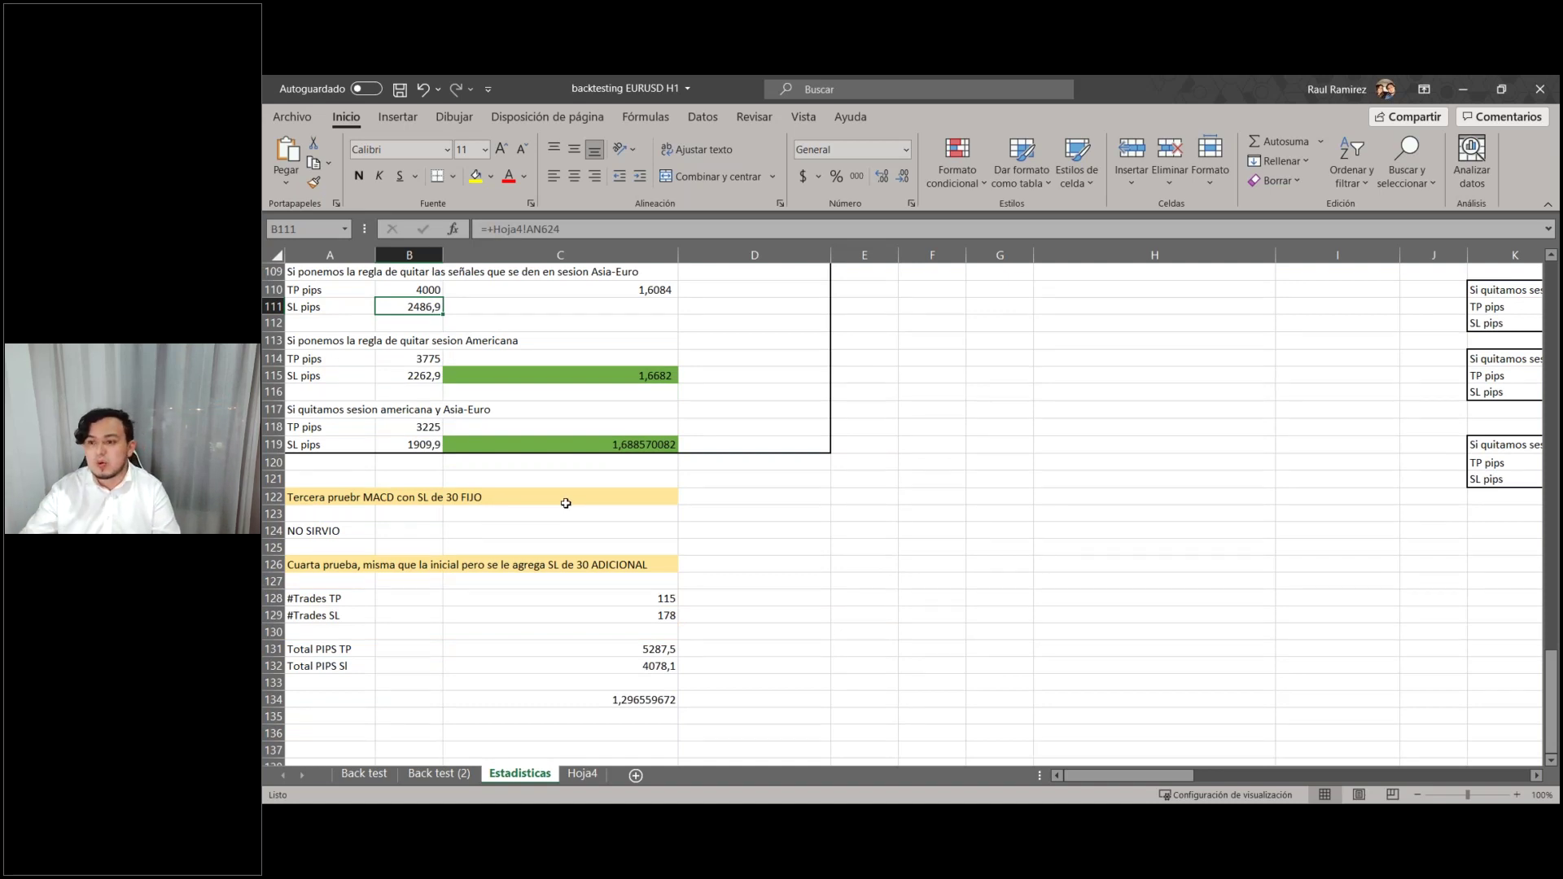
Step: View the session breakdowns and session-exclusion scenarios of the tests in columns K to S of Estadisticas
{"action": "key", "text": "alt+Tab"}
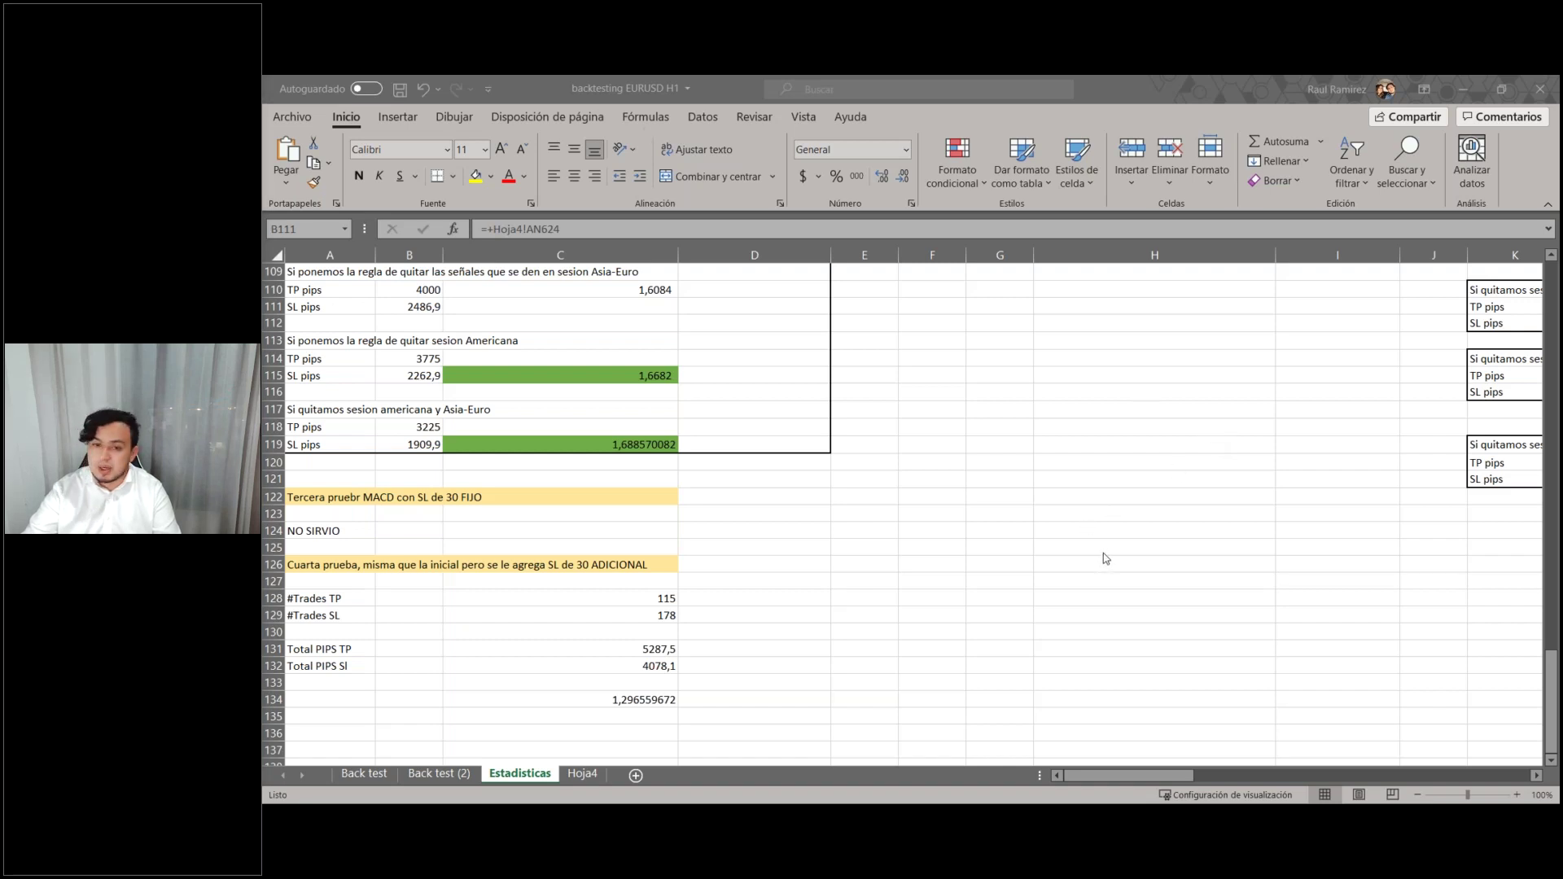
{"action": "scroll", "coordinate": [1105, 555], "scroll_direction": "up", "scroll_amount": 11}
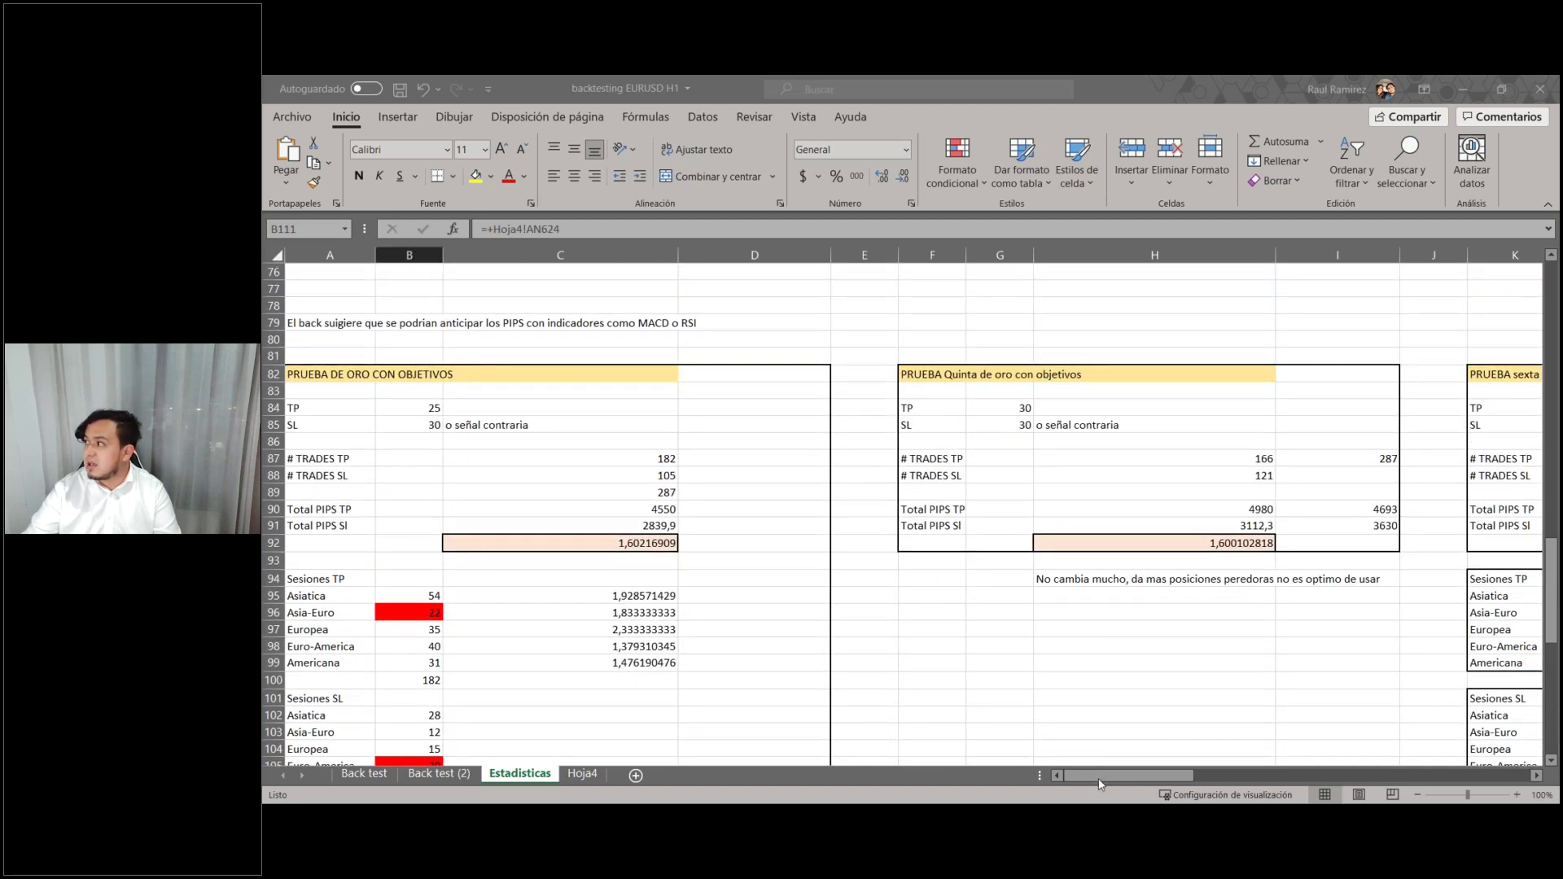
{"action": "left_click_drag", "start_coordinate": [1092, 772], "coordinate": [1328, 798]}
{"action": "scroll", "coordinate": [1188, 664], "scroll_direction": "down", "scroll_amount": 6}
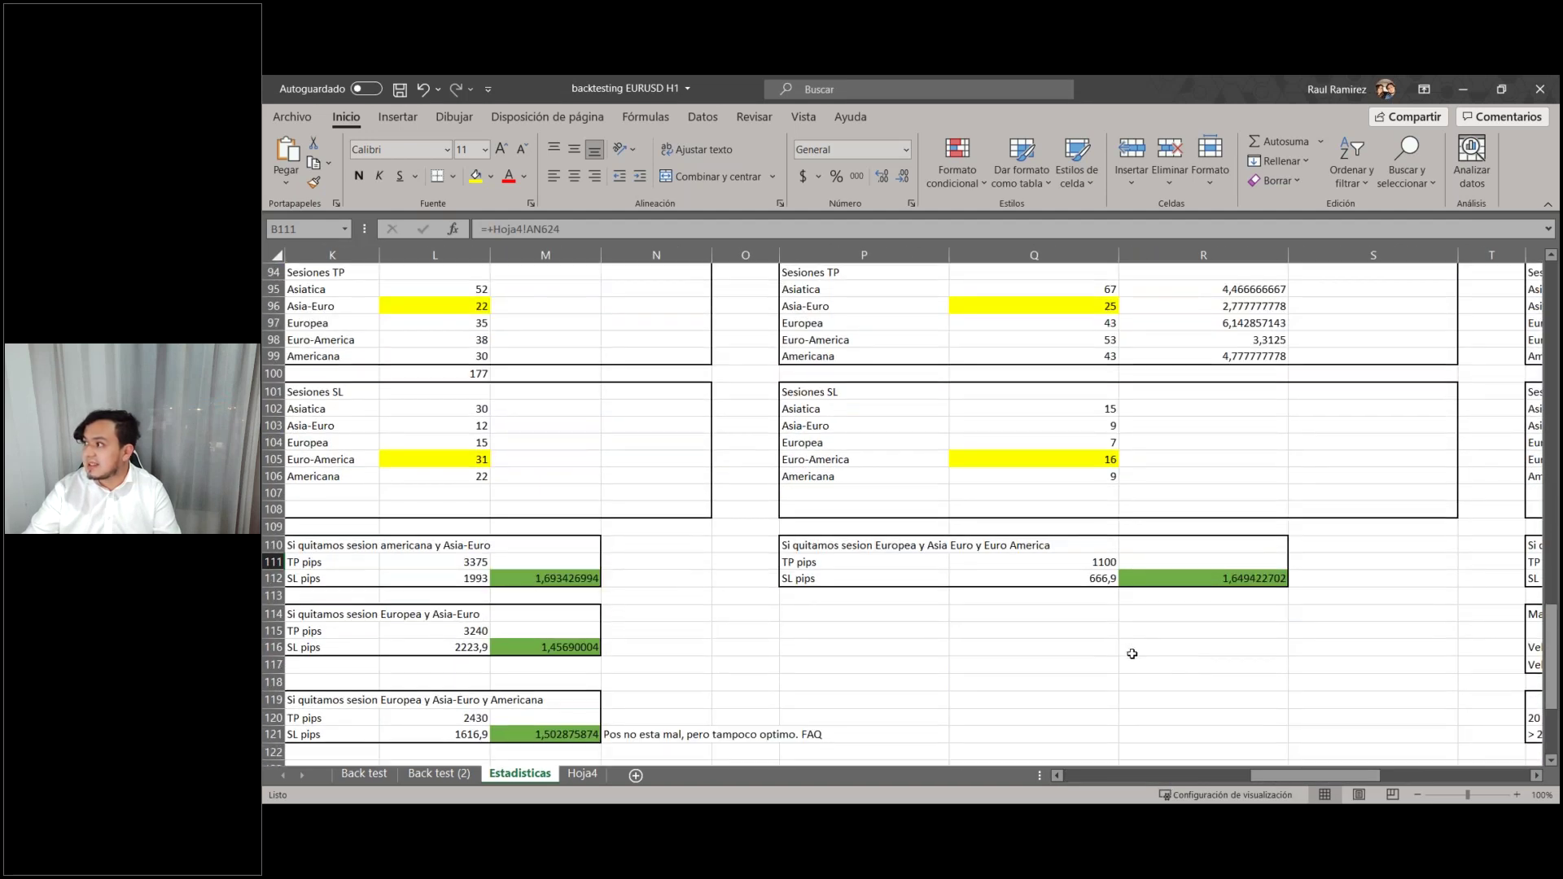
{"action": "scroll", "coordinate": [1134, 649], "scroll_direction": "down", "scroll_amount": 1}
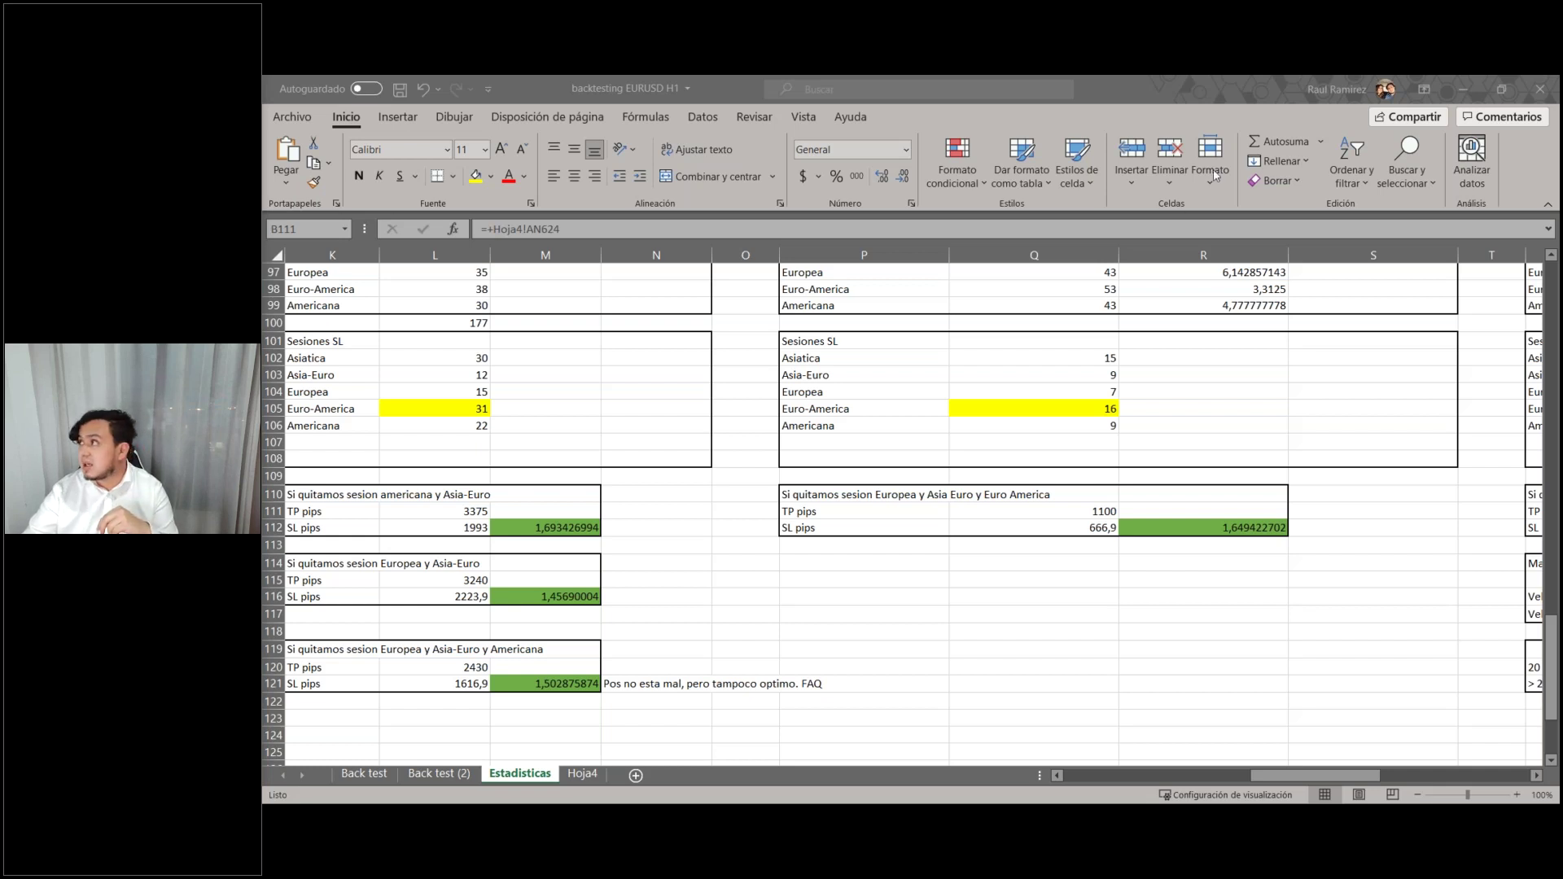
Step: Minimize the workbook, switch to the backtesting slide show and advance to the "A tener en cuenta" slide
{"action": "left_click", "coordinate": [1453, 88]}
{"action": "key", "text": "alt+Tab"}
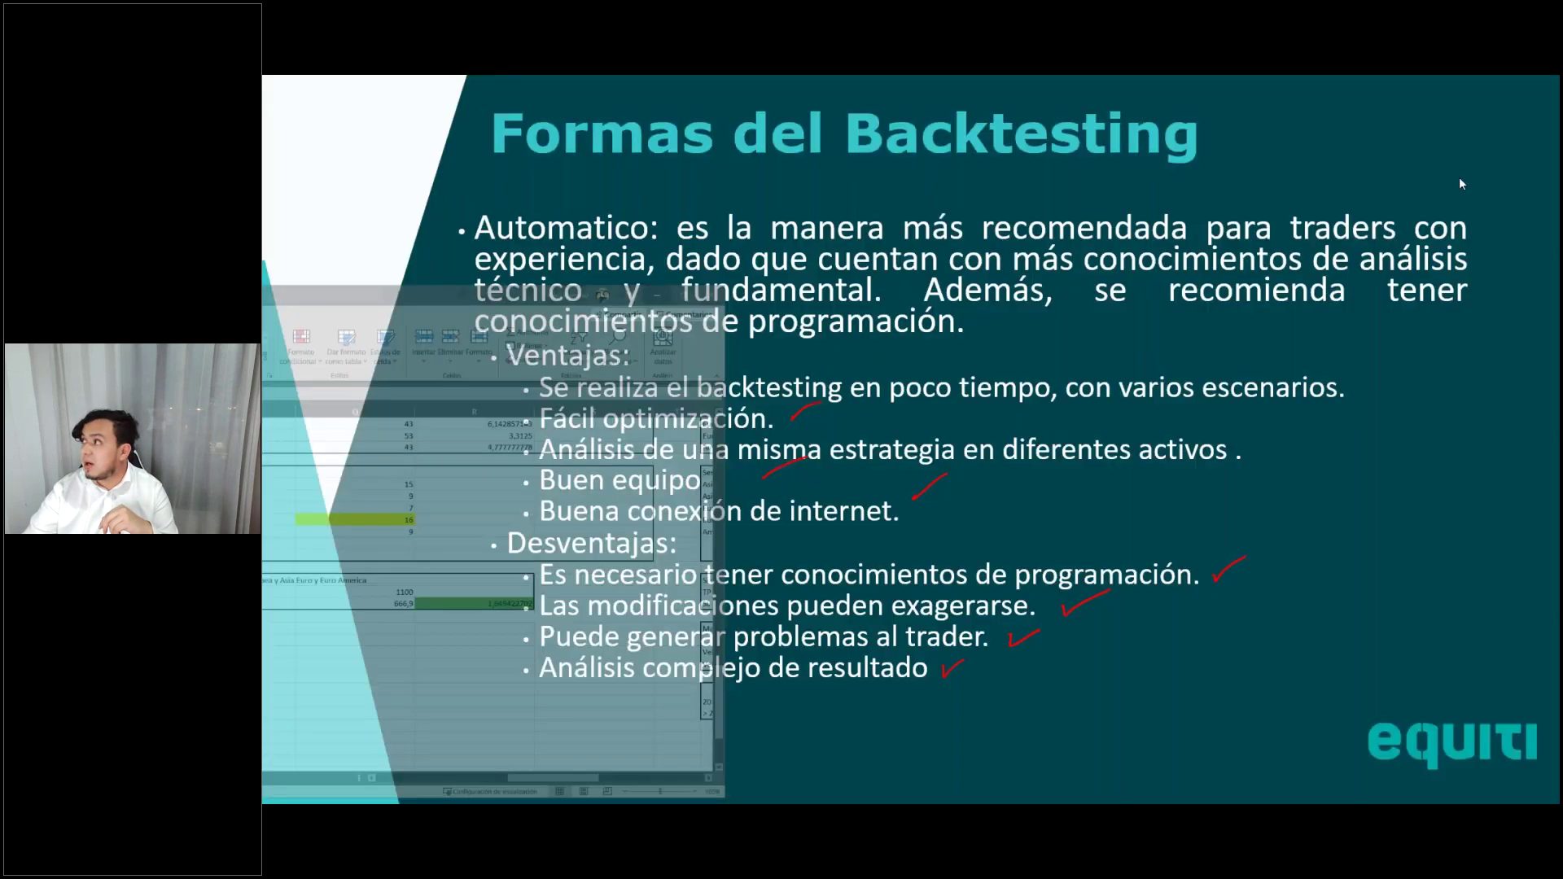
{"action": "left_click", "coordinate": [1413, 259]}
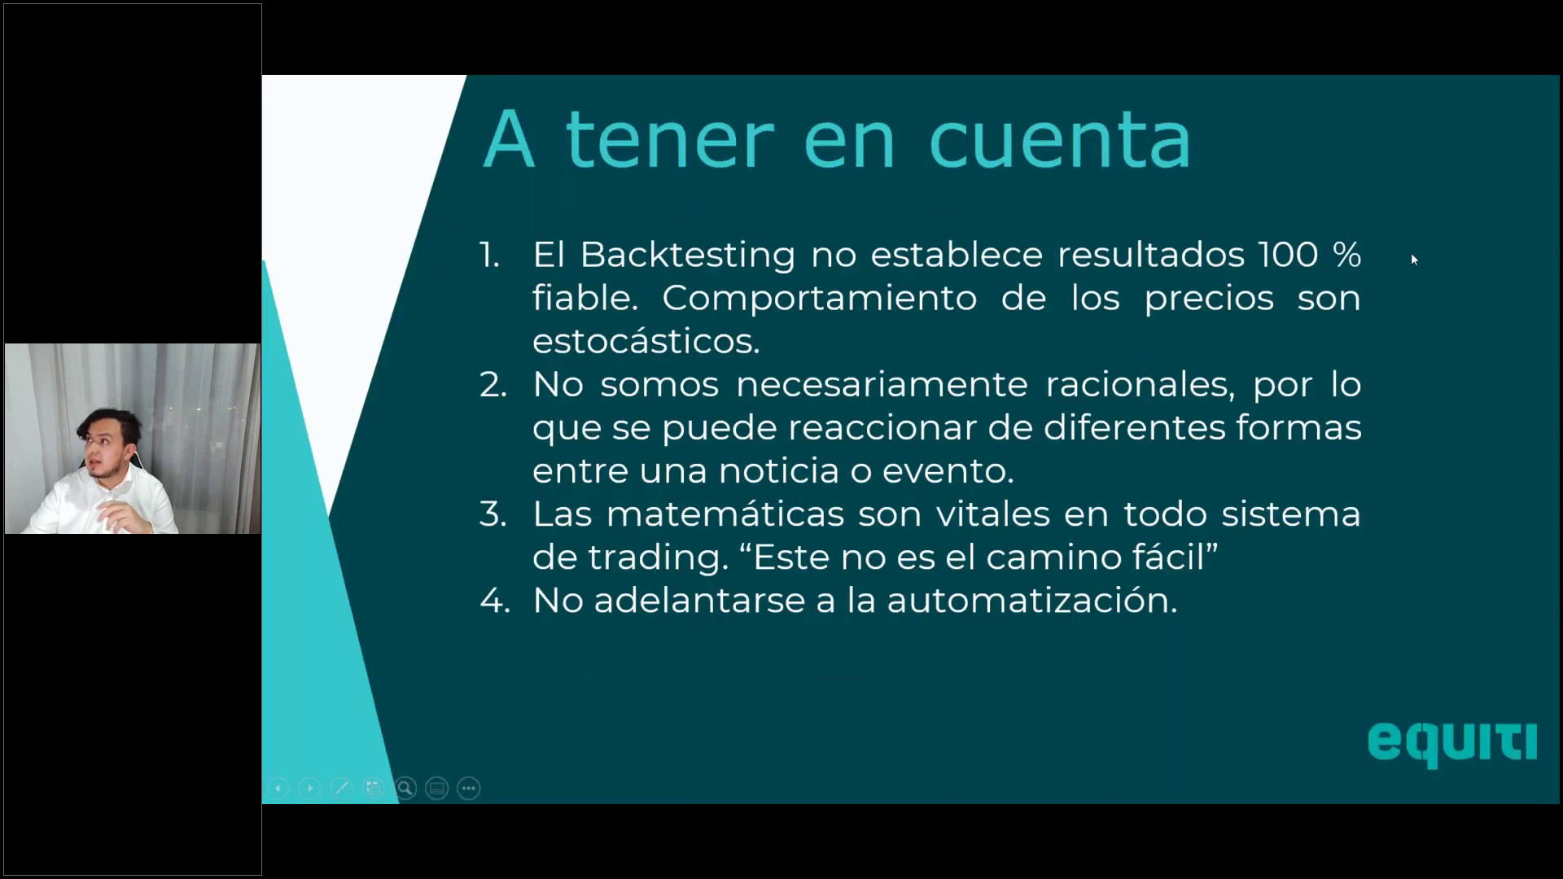